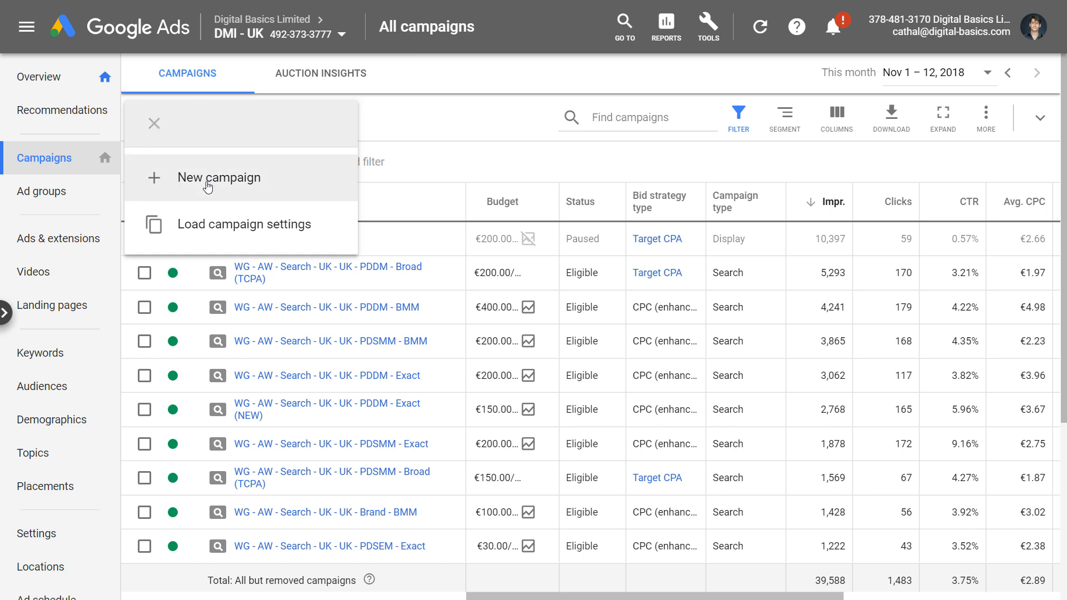
Start a new campaign without a goal's guidance, using the Display type and the Standard display campaign subtype.
{"action": "left_click", "coordinate": [208, 184]}
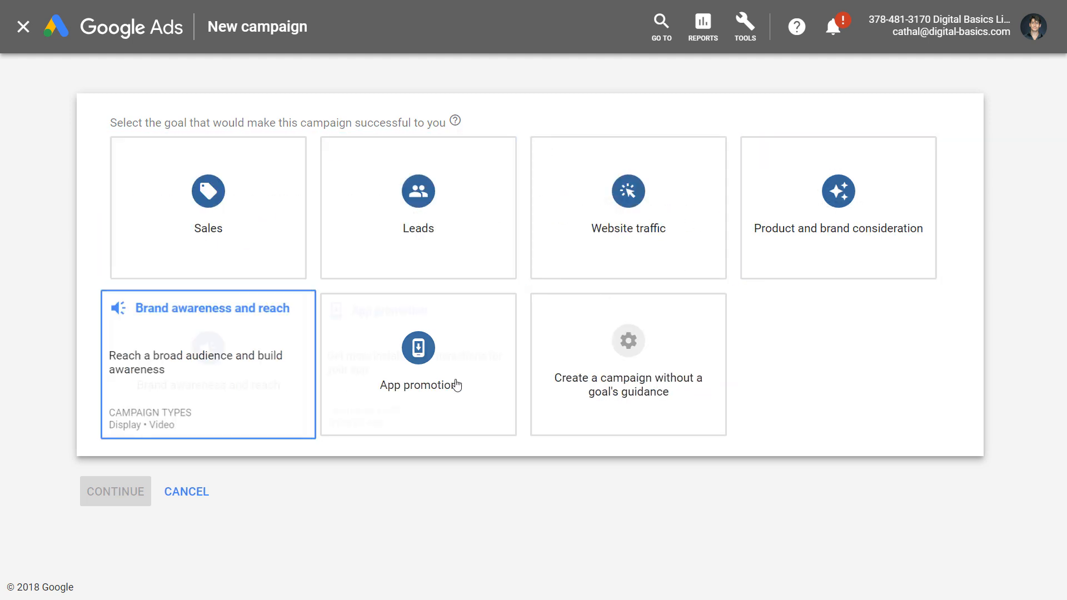
{"action": "left_click", "coordinate": [618, 387]}
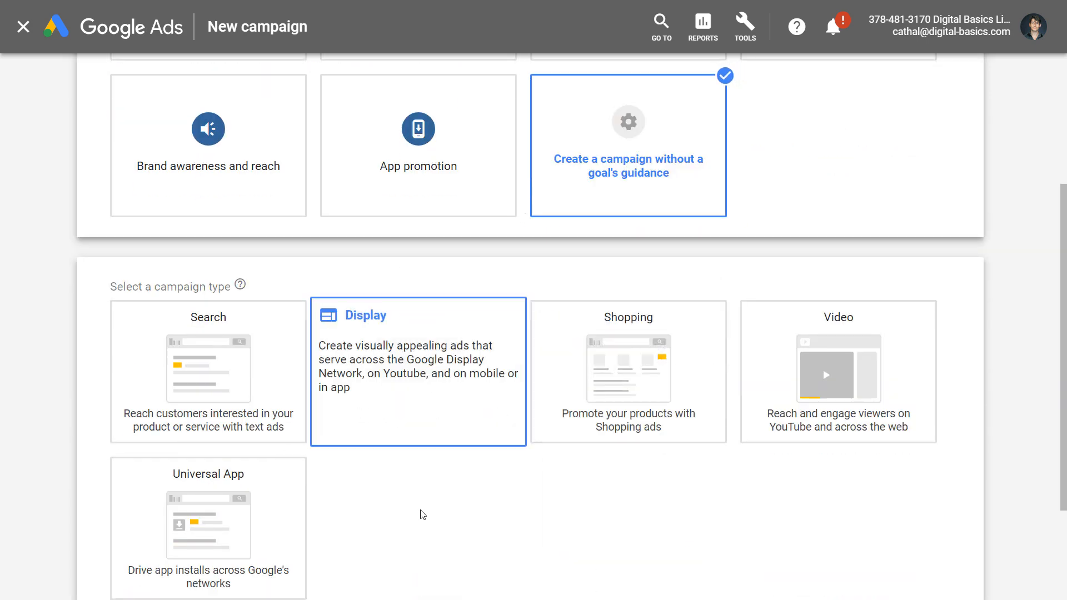
{"action": "scroll", "coordinate": [411, 503], "scroll_direction": "down", "scroll_amount": 2}
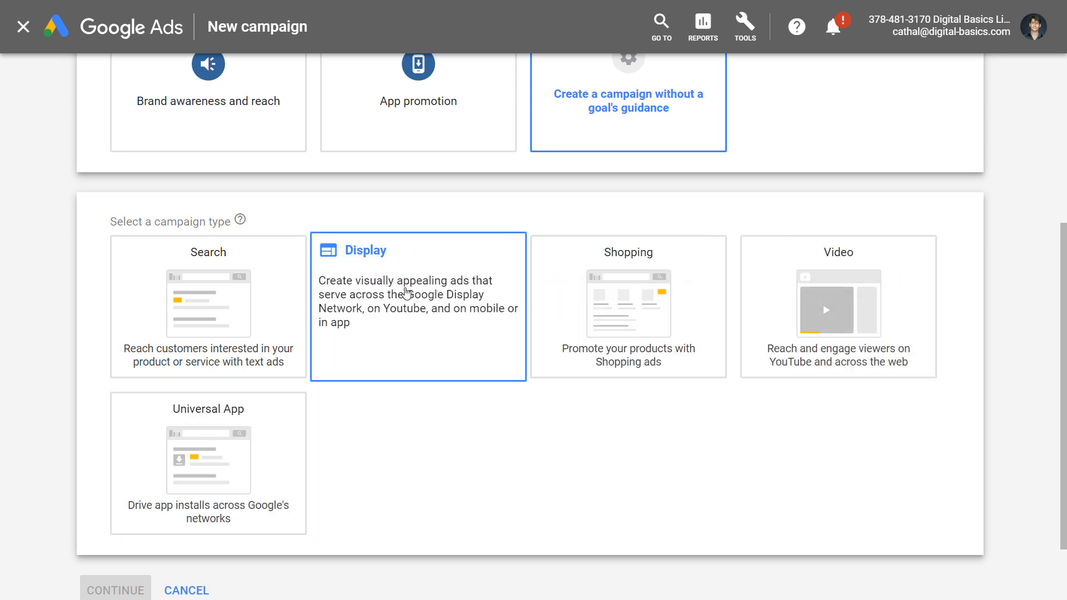
{"action": "left_click", "coordinate": [404, 292]}
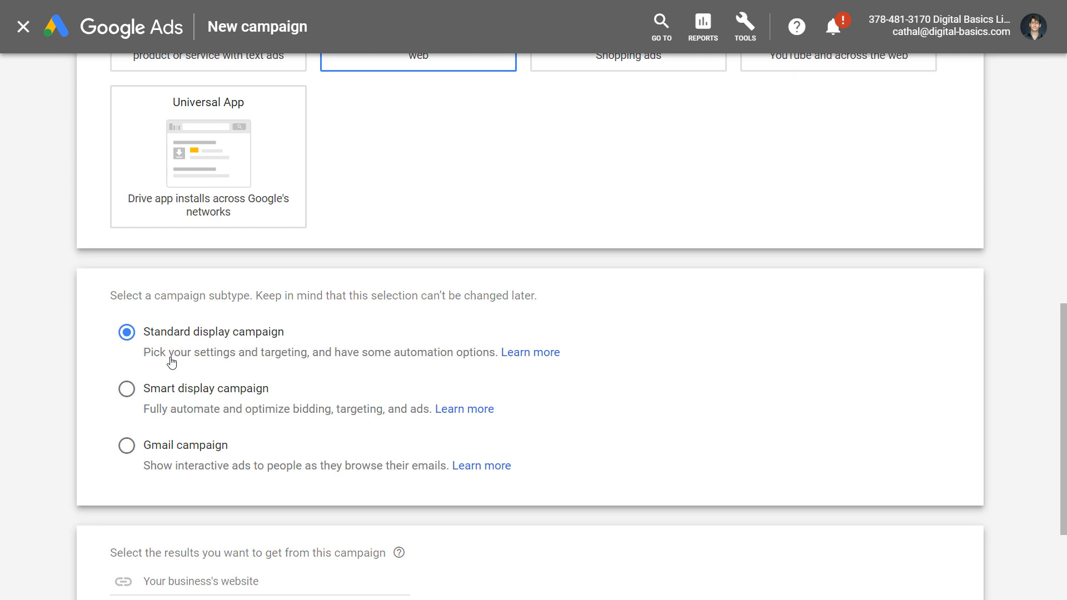
{"action": "scroll", "coordinate": [261, 450], "scroll_direction": "down", "scroll_amount": 3}
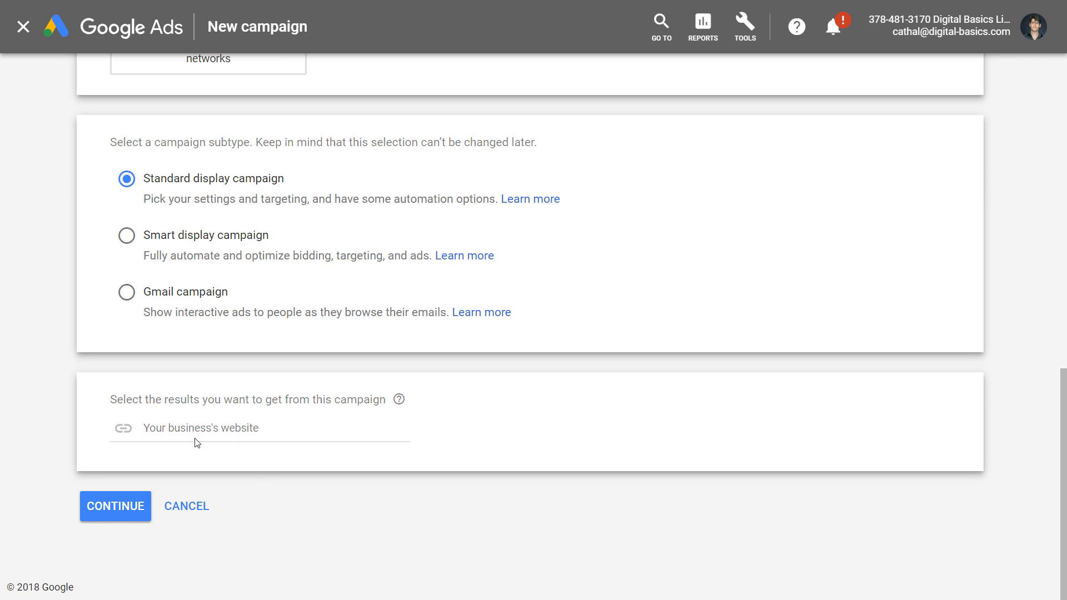
{"action": "left_click", "coordinate": [118, 506]}
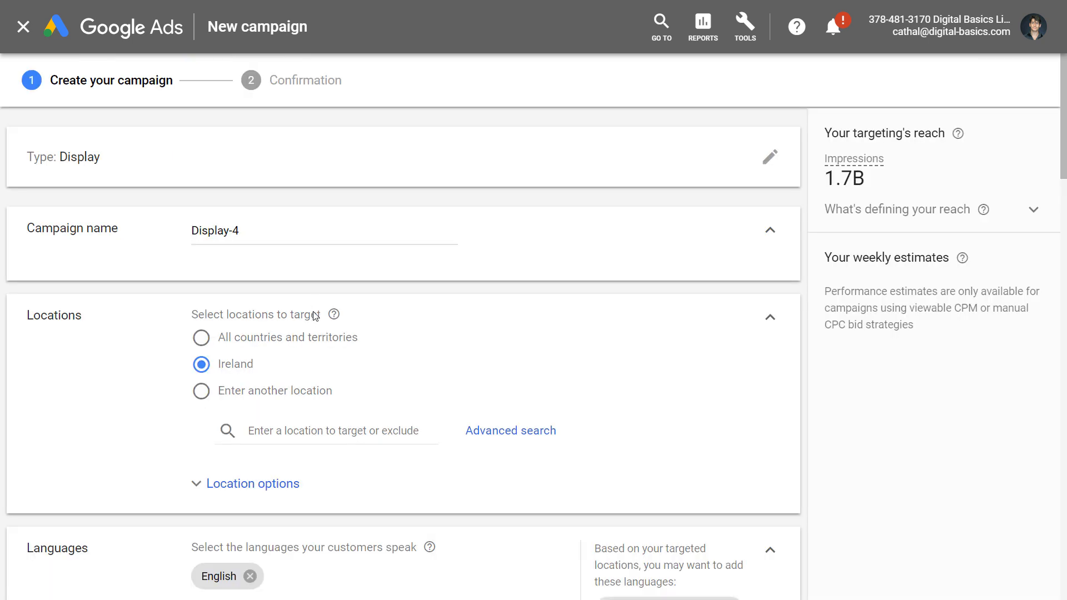
Name the campaign GDN - Digital Marketing Awareness and target the city of London, England, United Kingdom.
{"action": "scroll", "coordinate": [267, 247], "scroll_direction": "down", "scroll_amount": 2}
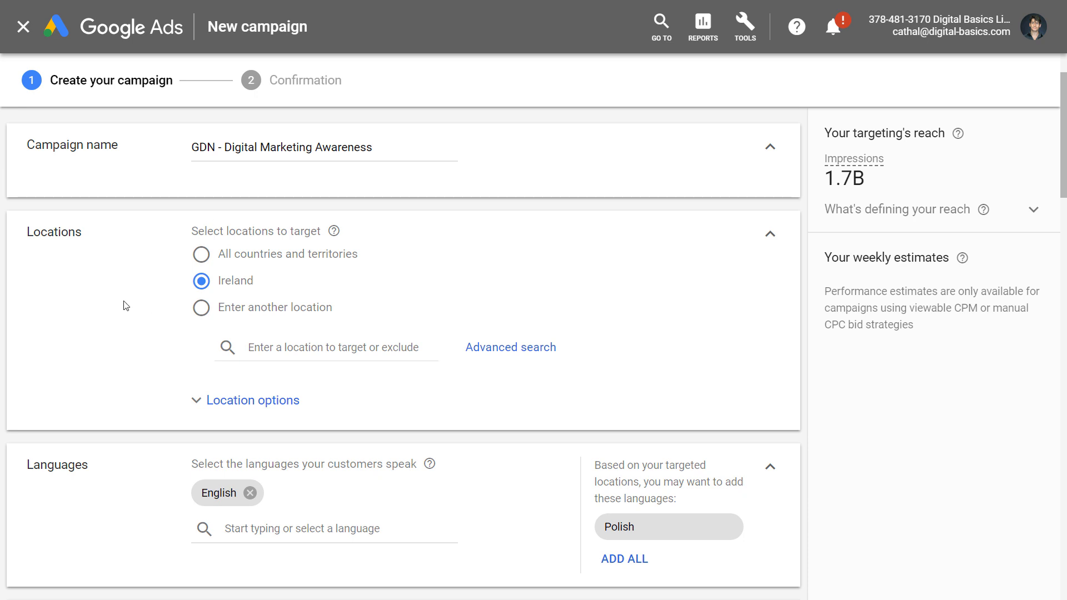
{"action": "scroll", "coordinate": [125, 303], "scroll_direction": "down", "scroll_amount": 1}
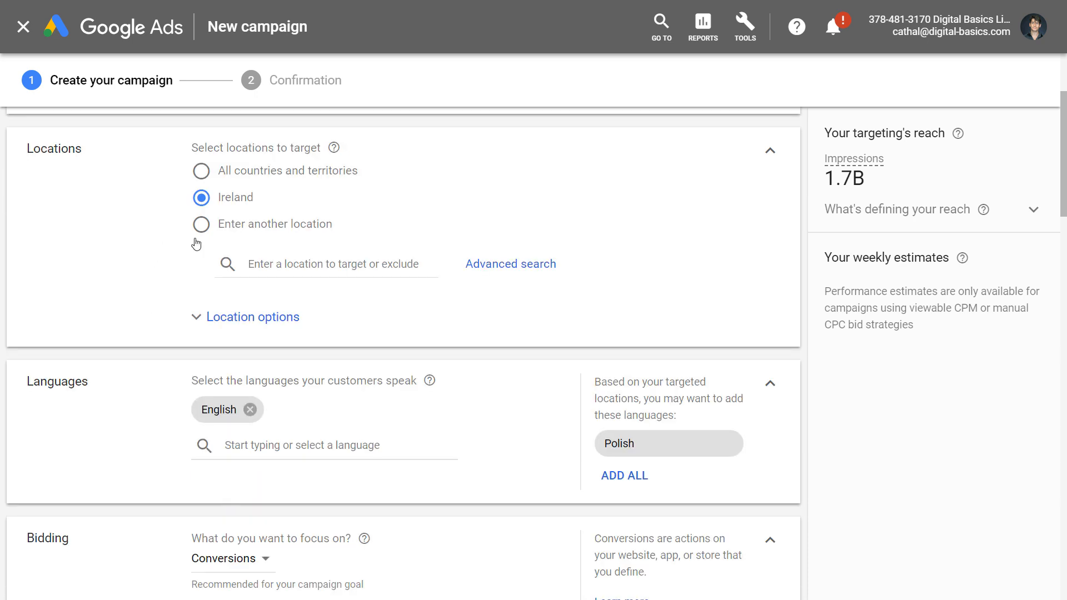
{"action": "left_click", "coordinate": [285, 262]}
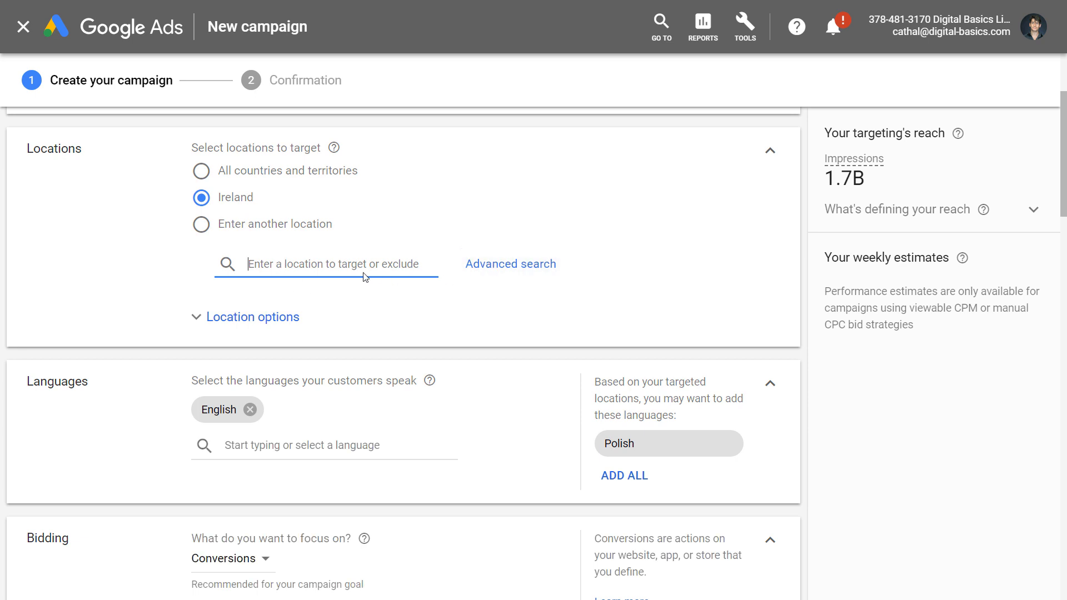
{"action": "type", "text": "london"}
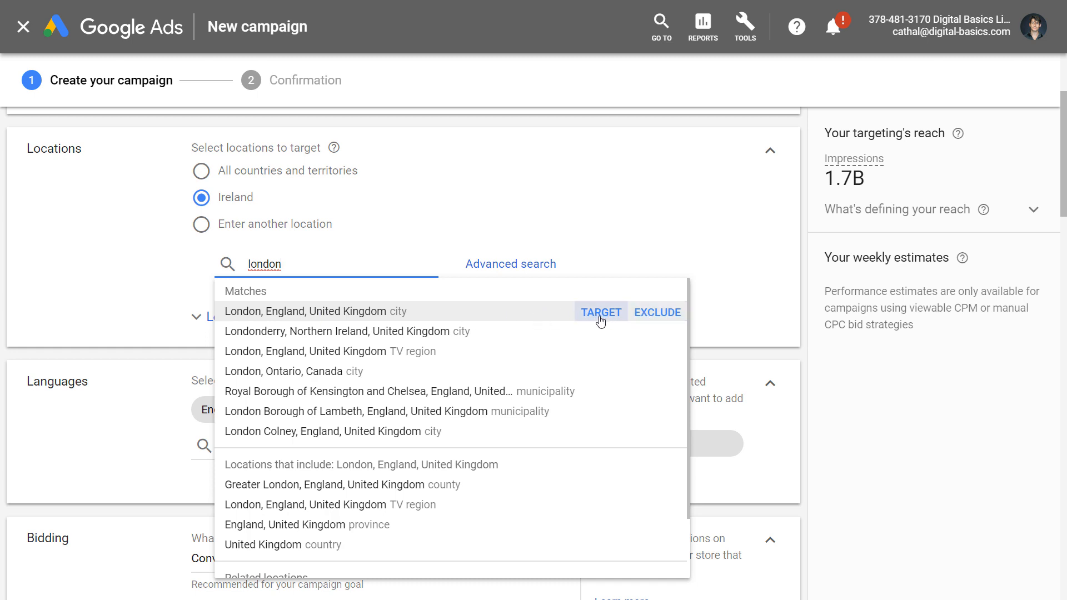
{"action": "left_click", "coordinate": [299, 301]}
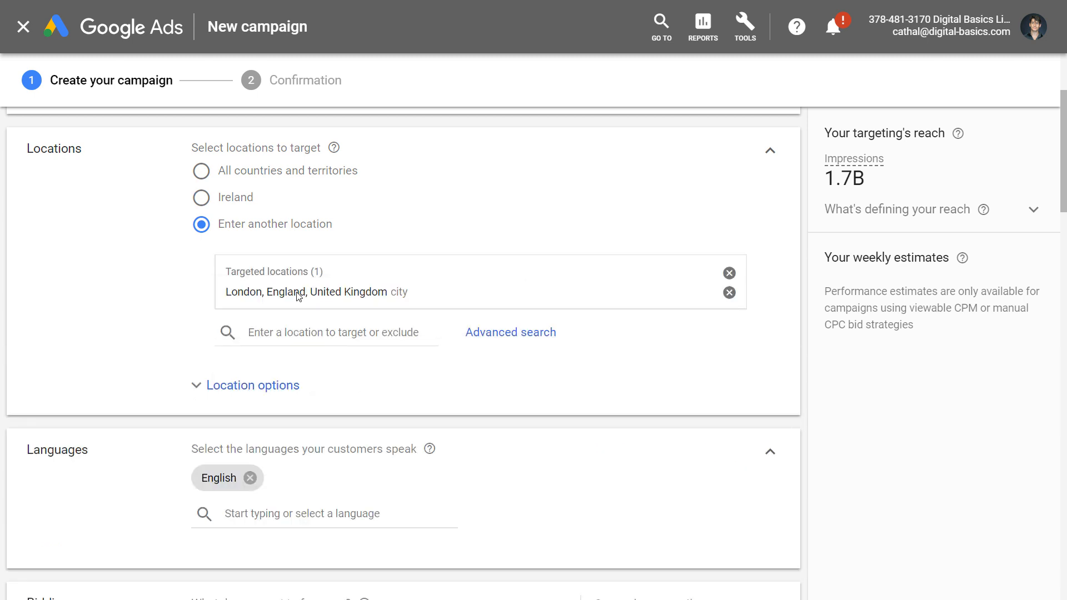
Try radius targeting in the advanced location search with the distance unit set to km.
{"action": "left_click", "coordinate": [517, 333]}
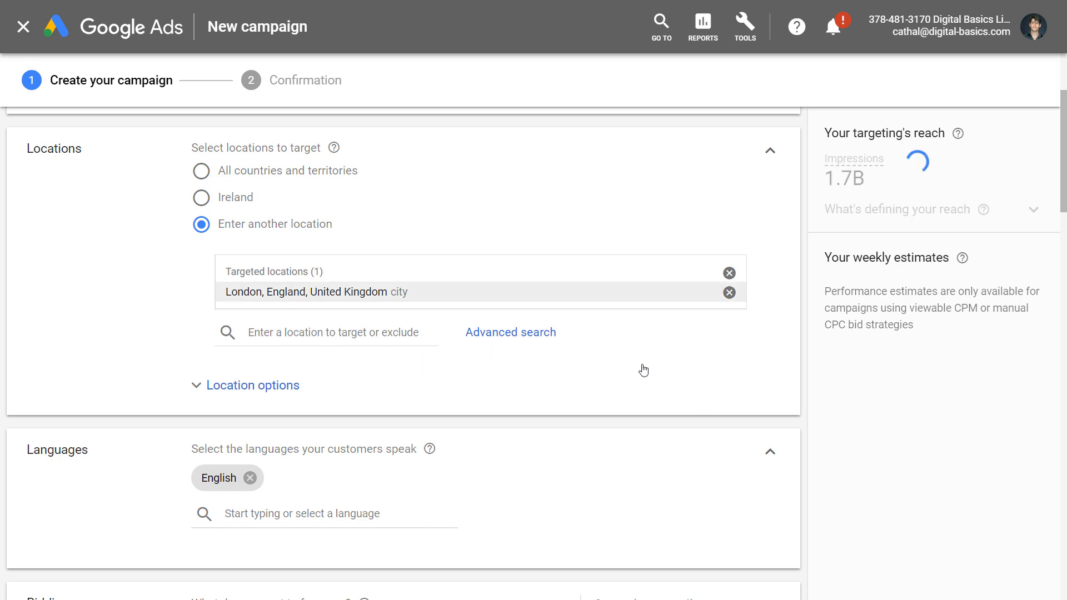
{"action": "left_click", "coordinate": [510, 340]}
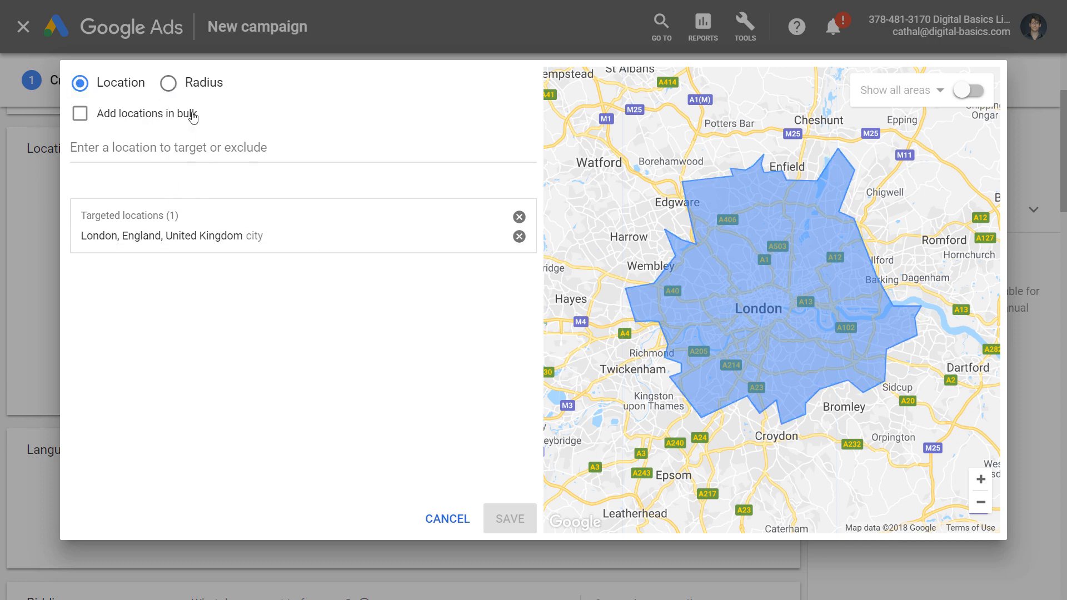
{"action": "left_click", "coordinate": [171, 83]}
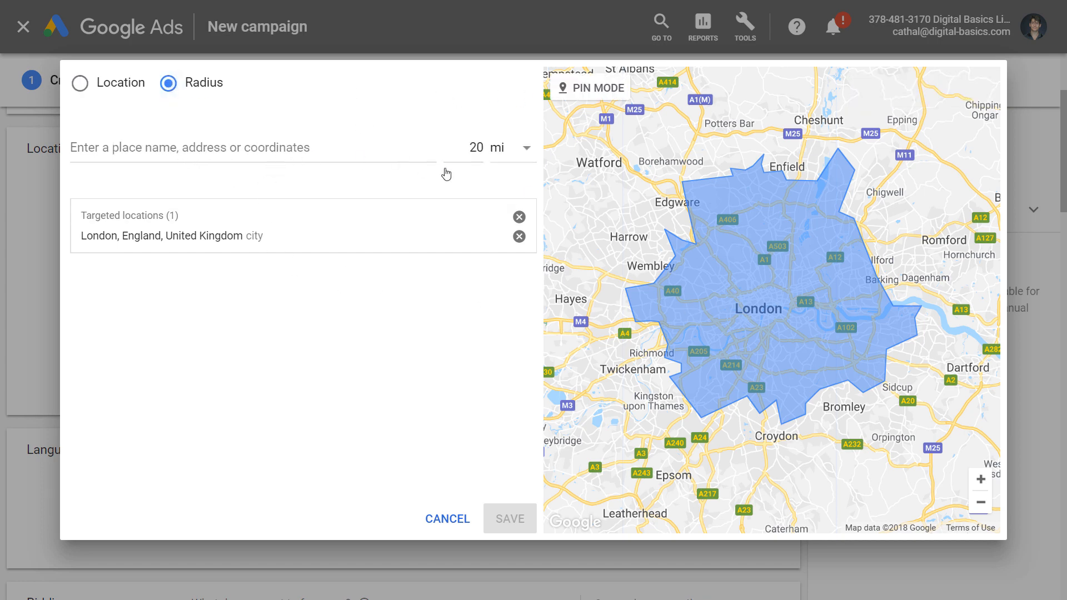
{"action": "left_click", "coordinate": [523, 155]}
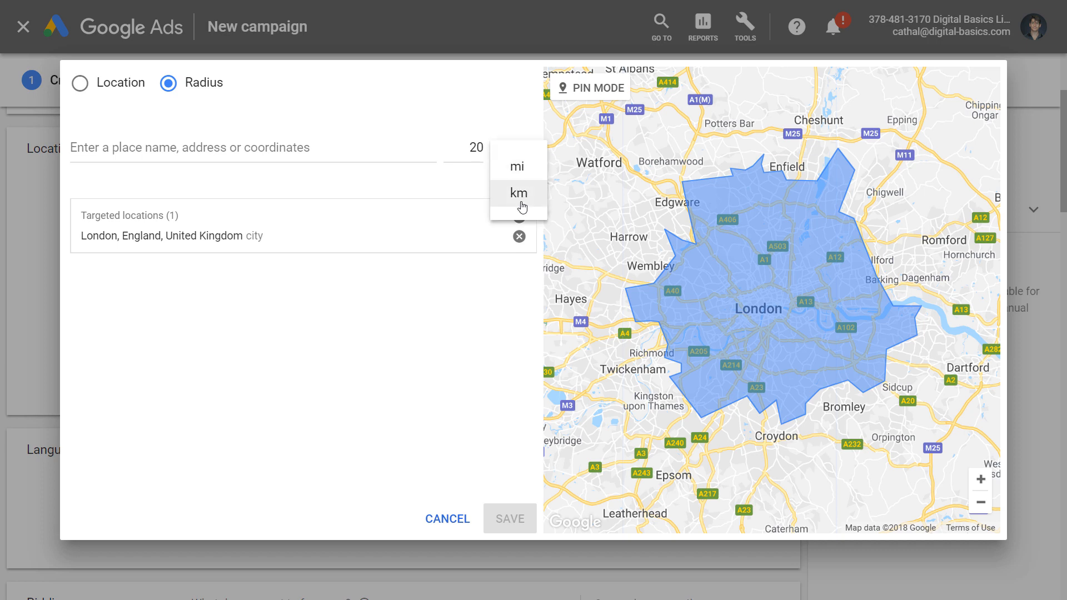
{"action": "left_click", "coordinate": [521, 205]}
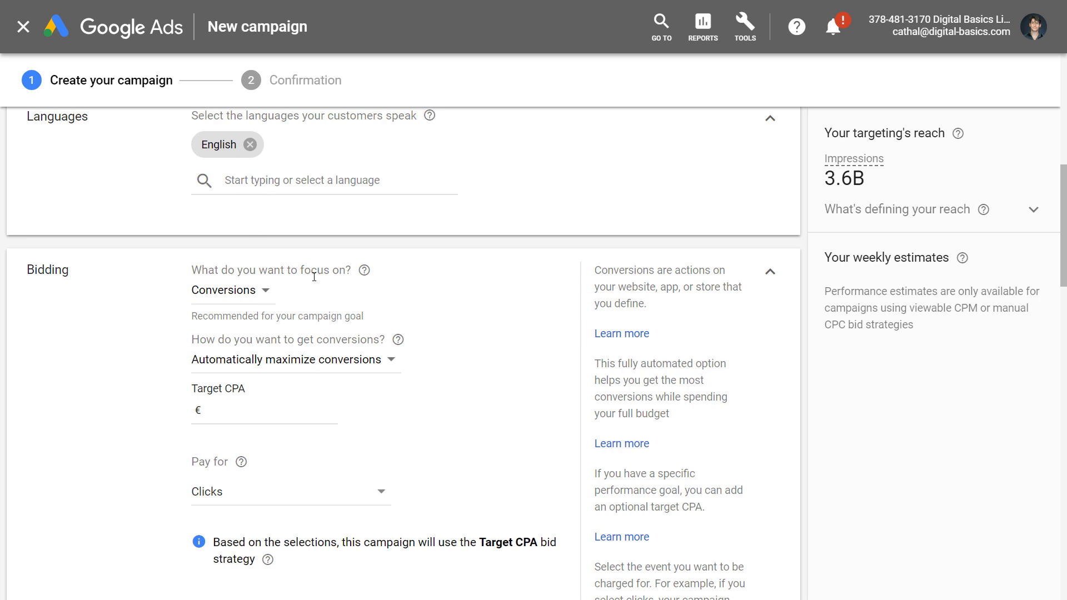
Set the campaign's bidding to manually set bids and focus it on clicks.
{"action": "scroll", "coordinate": [313, 277], "scroll_direction": "down", "scroll_amount": 3}
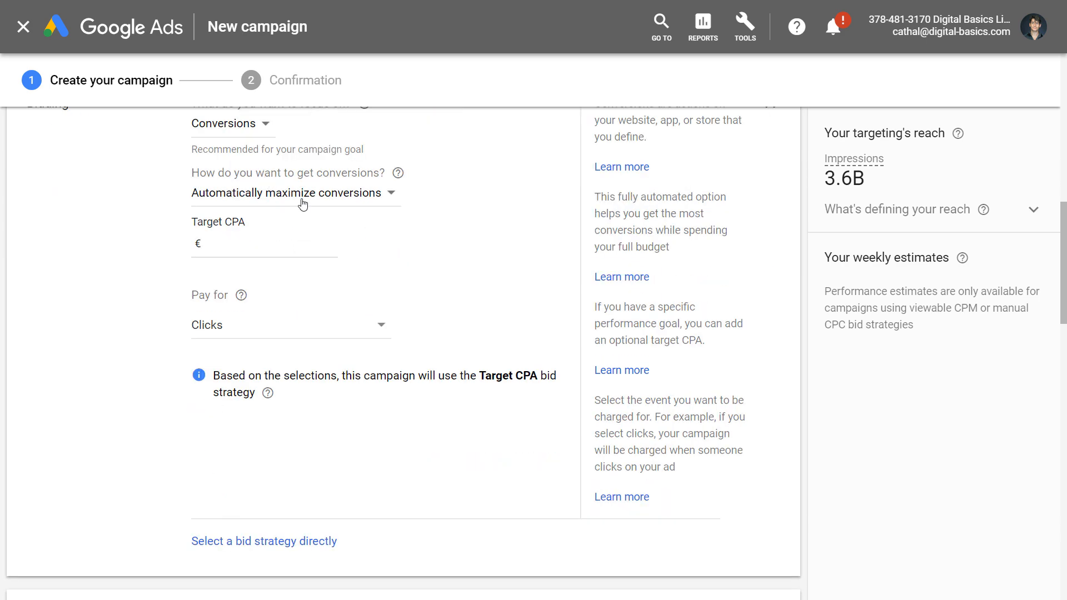
{"action": "scroll", "coordinate": [312, 207], "scroll_direction": "up", "scroll_amount": 2}
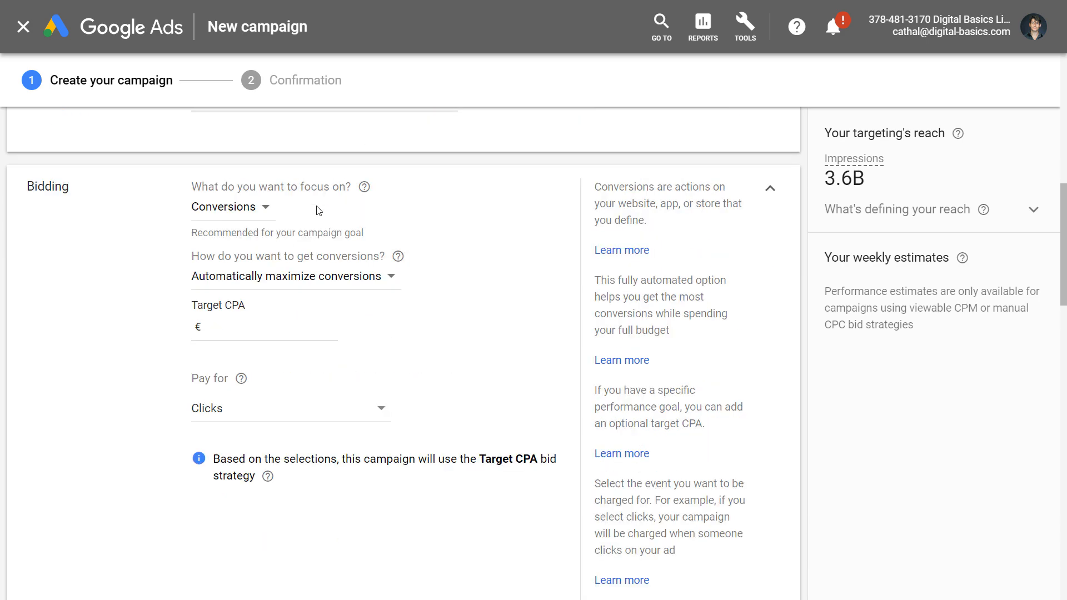
{"action": "left_click", "coordinate": [258, 210]}
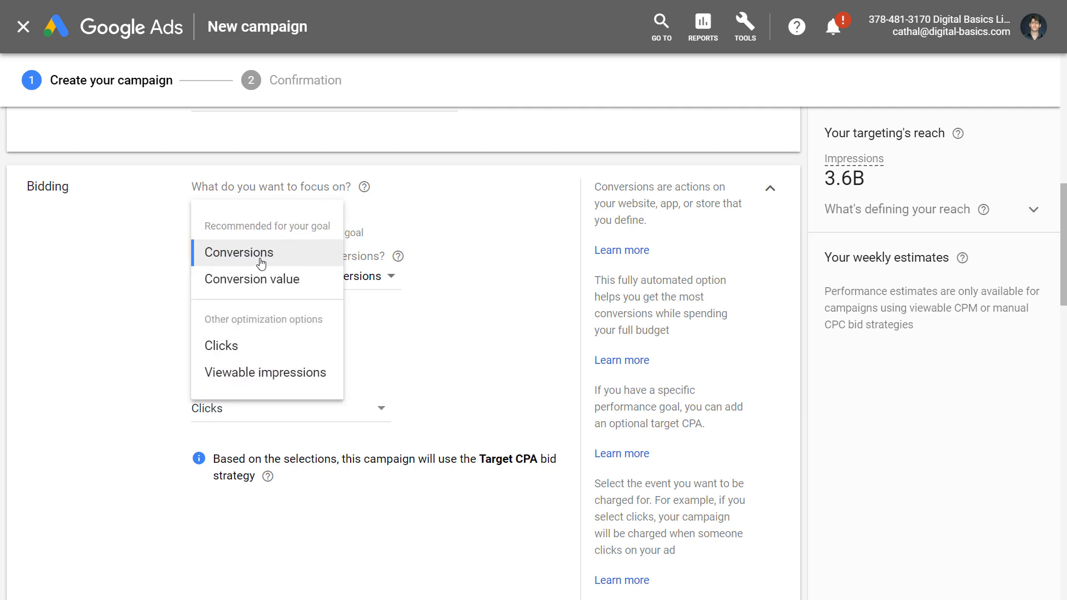
{"action": "mouse_move", "coordinate": [262, 283]}
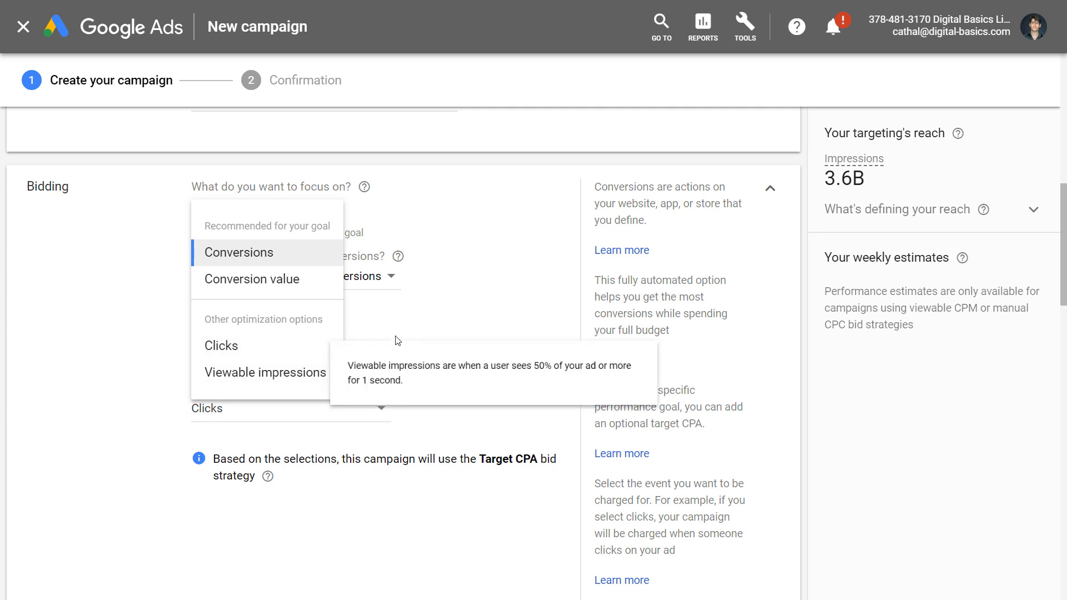
{"action": "left_click", "coordinate": [382, 324]}
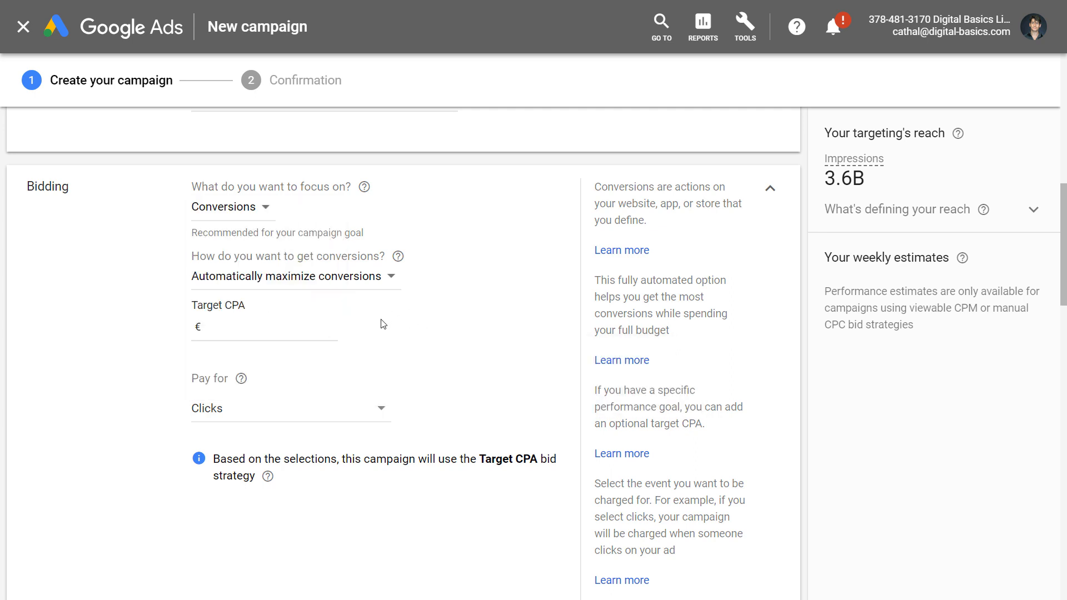
{"action": "left_click", "coordinate": [341, 286]}
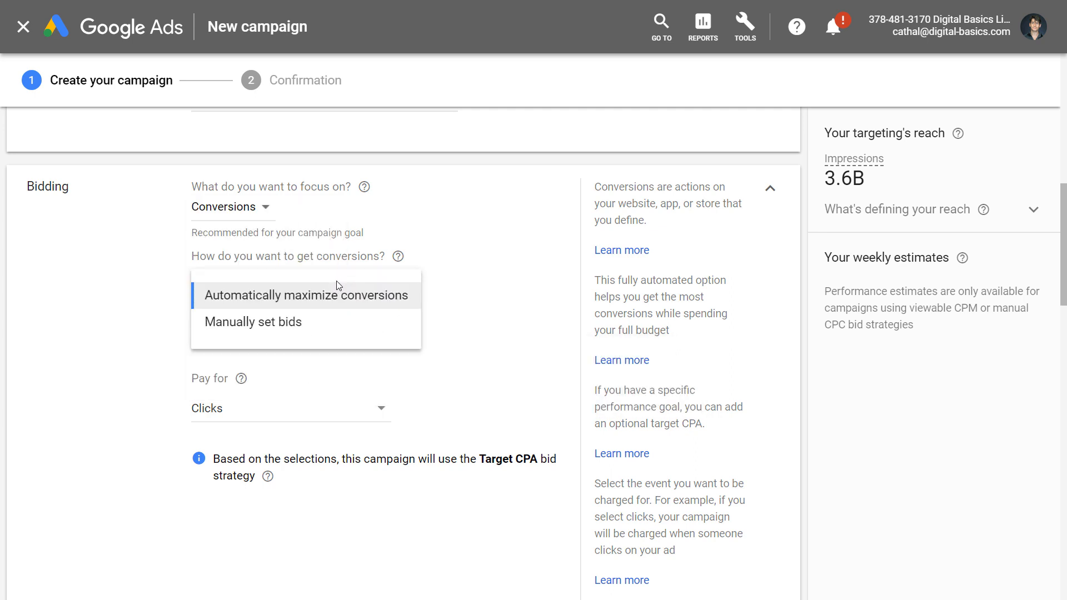
{"action": "left_click", "coordinate": [256, 328]}
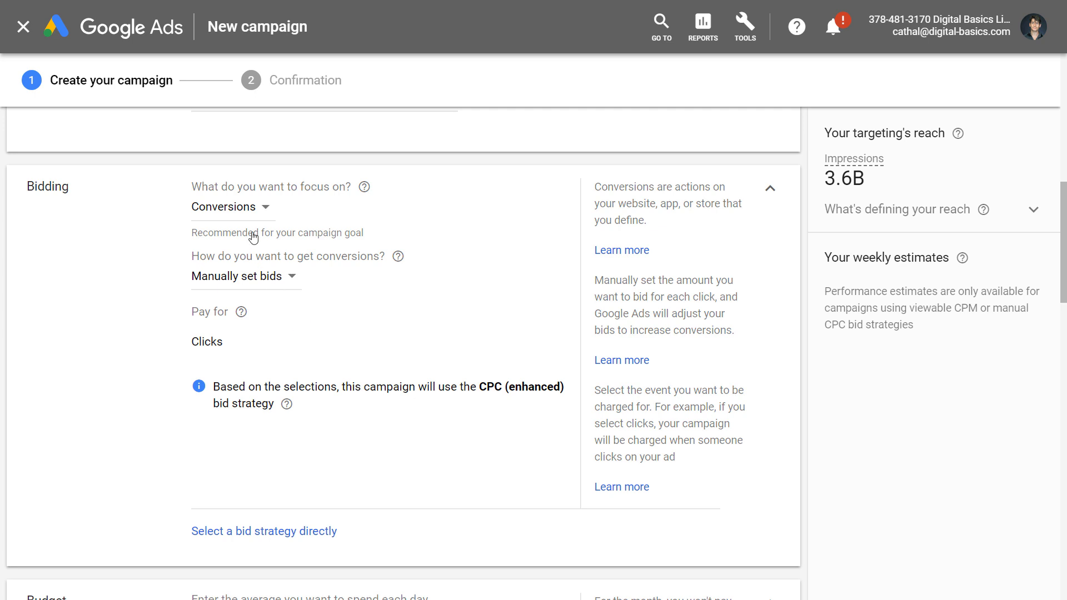
{"action": "left_click", "coordinate": [246, 213]}
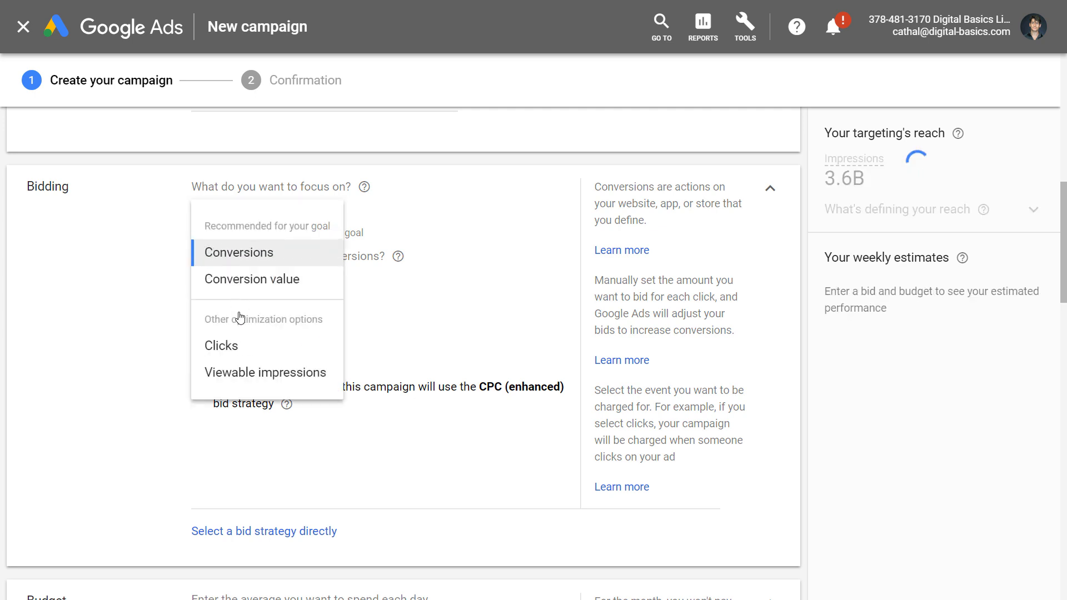
{"action": "left_click", "coordinate": [227, 348]}
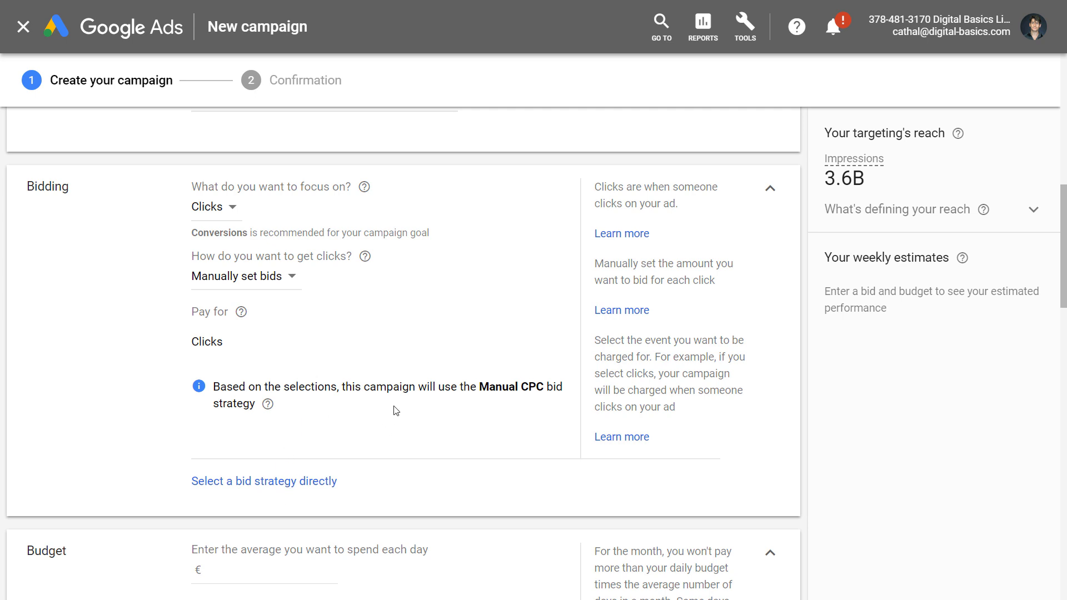
Set the campaign's average daily budget to €5.
{"action": "scroll", "coordinate": [421, 433], "scroll_direction": "down", "scroll_amount": 3}
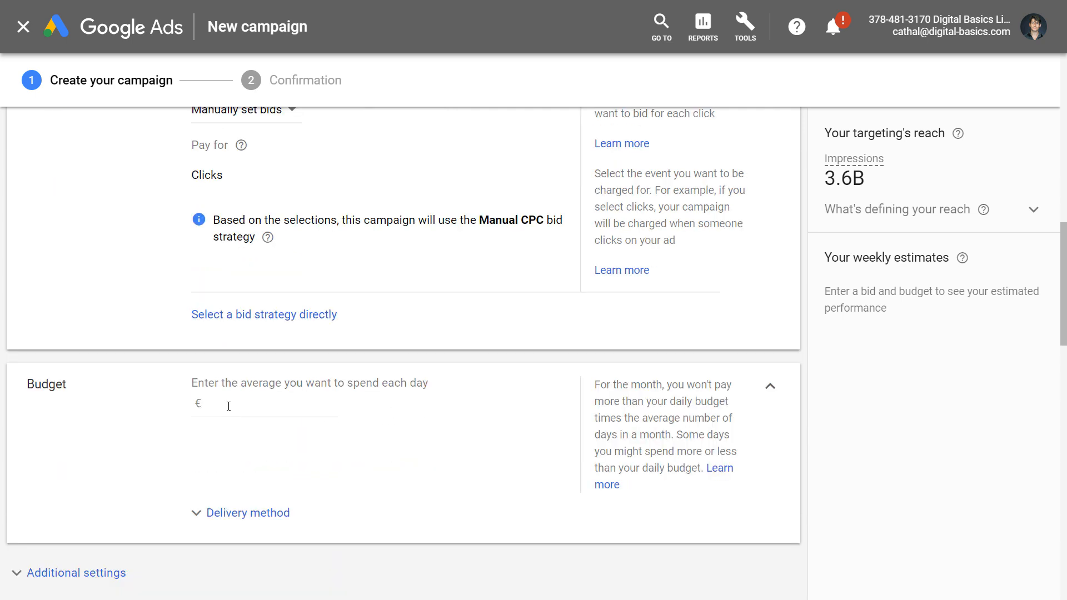
{"action": "left_click", "coordinate": [230, 405]}
{"action": "type", "text": "5"}
Examine the budget's delivery method options and the ad group's audience and demographics sections.
{"action": "scroll", "coordinate": [219, 439], "scroll_direction": "down", "scroll_amount": 3}
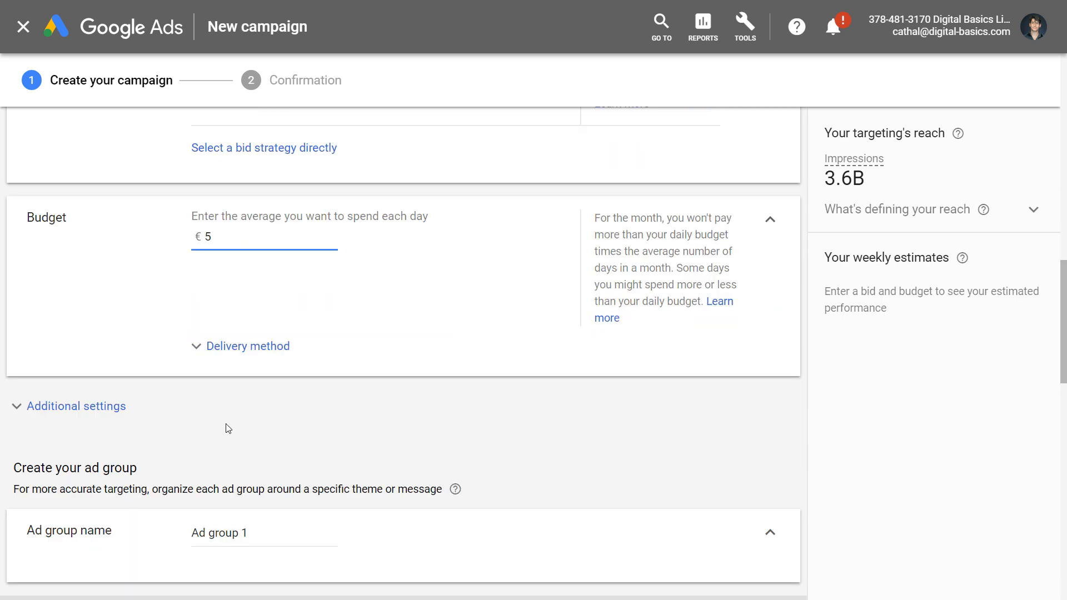
{"action": "scroll", "coordinate": [230, 357], "scroll_direction": "down", "scroll_amount": 1}
{"action": "left_click", "coordinate": [234, 268]}
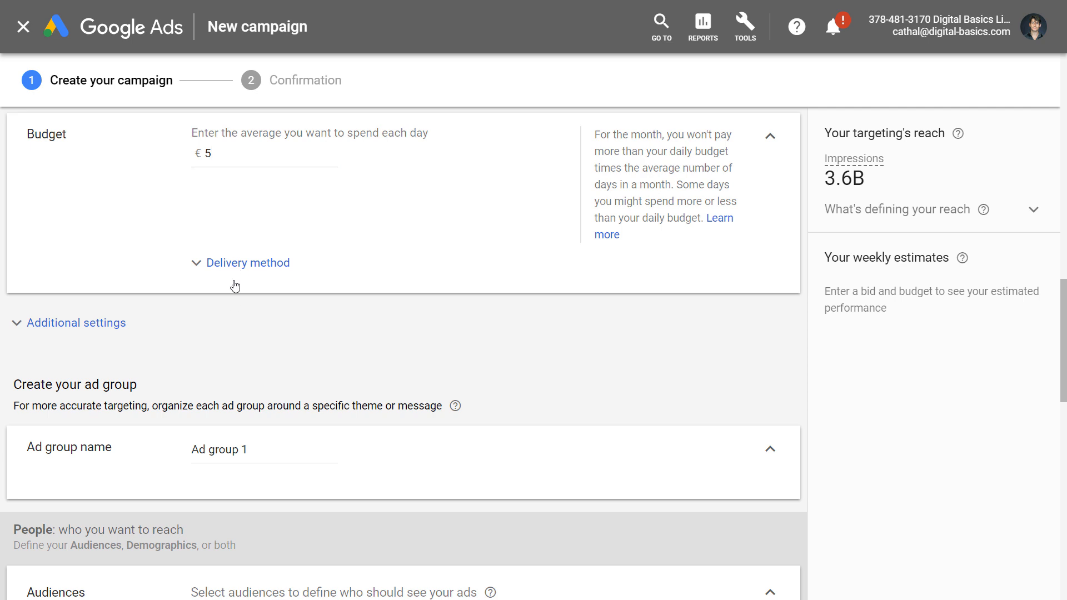
{"action": "left_click", "coordinate": [233, 283]}
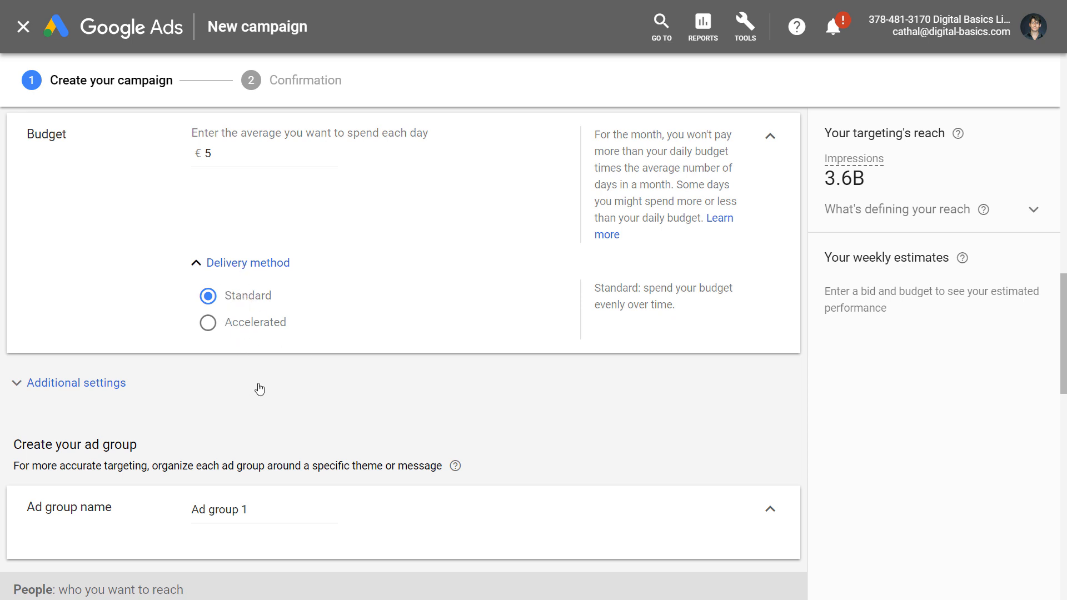
{"action": "left_click", "coordinate": [337, 349]}
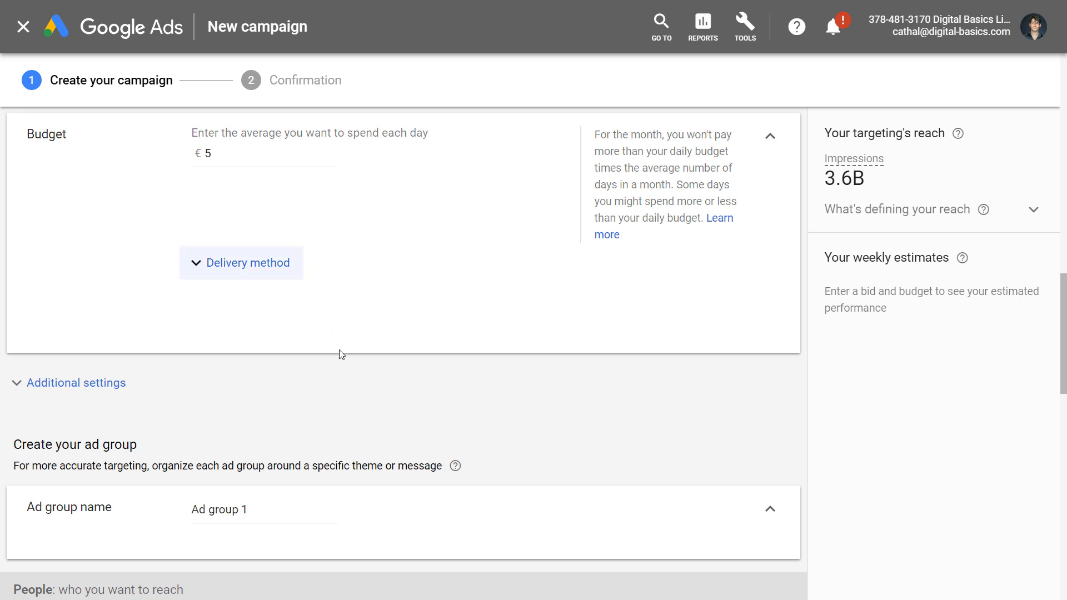
{"action": "scroll", "coordinate": [334, 338], "scroll_direction": "down", "scroll_amount": 1}
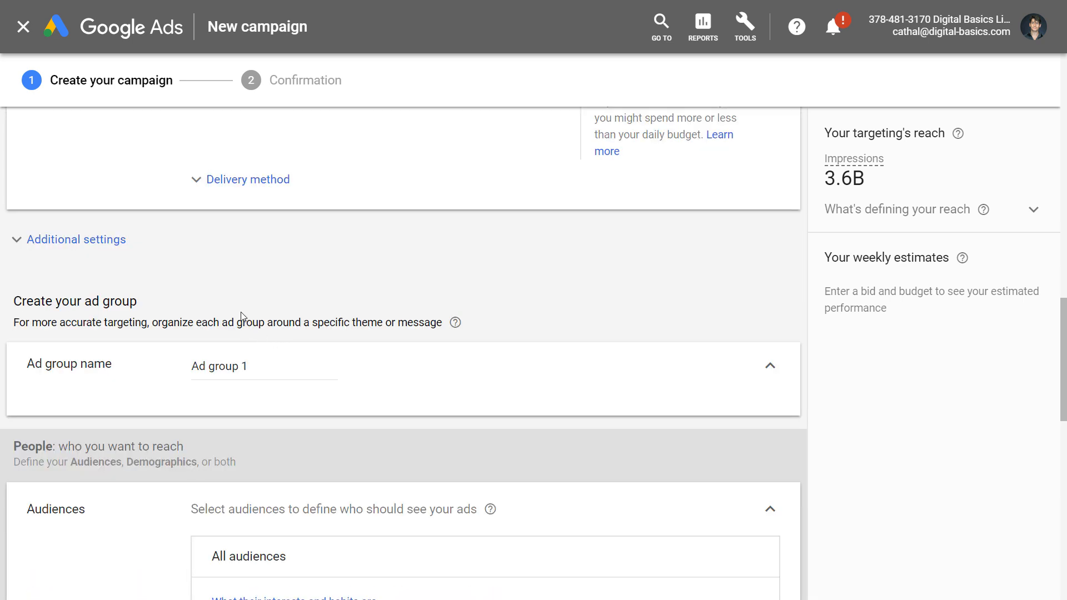
{"action": "scroll", "coordinate": [229, 310], "scroll_direction": "down", "scroll_amount": 3}
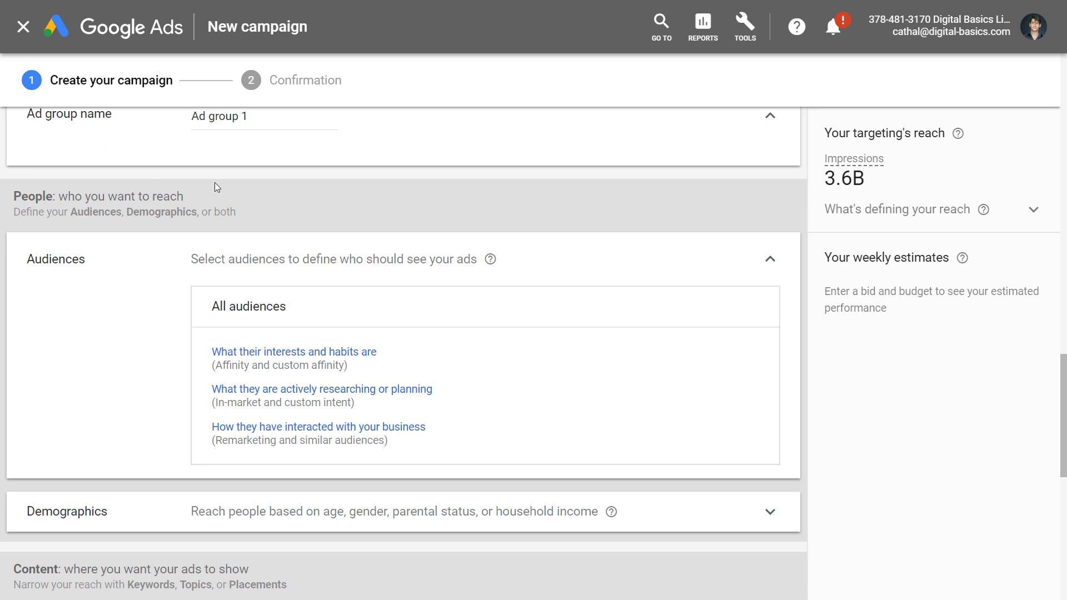
{"action": "scroll", "coordinate": [217, 212], "scroll_direction": "up", "scroll_amount": 6}
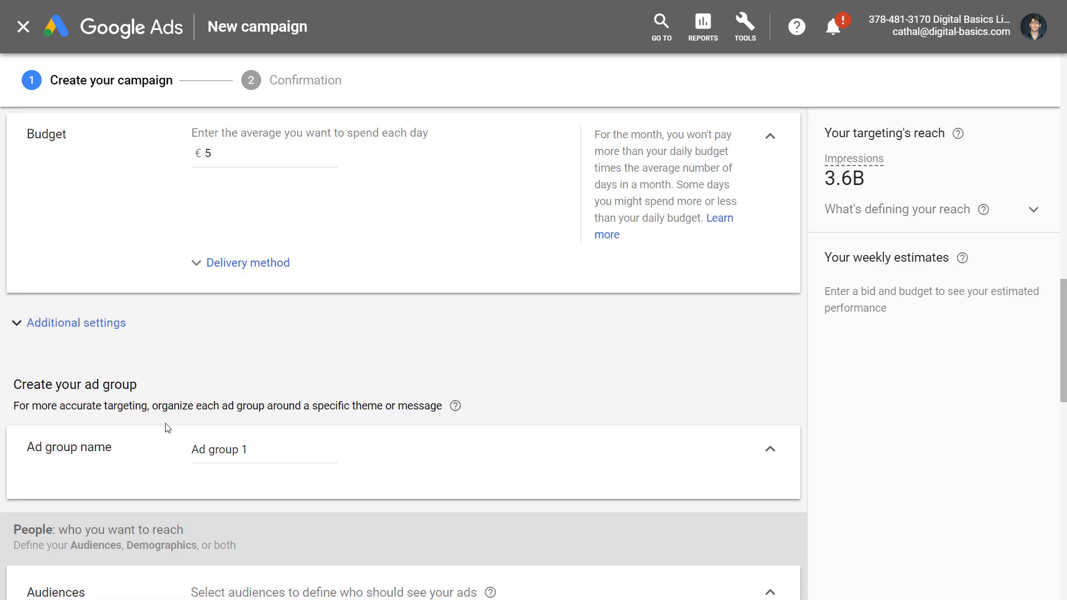
{"action": "scroll", "coordinate": [173, 433], "scroll_direction": "down", "scroll_amount": 3}
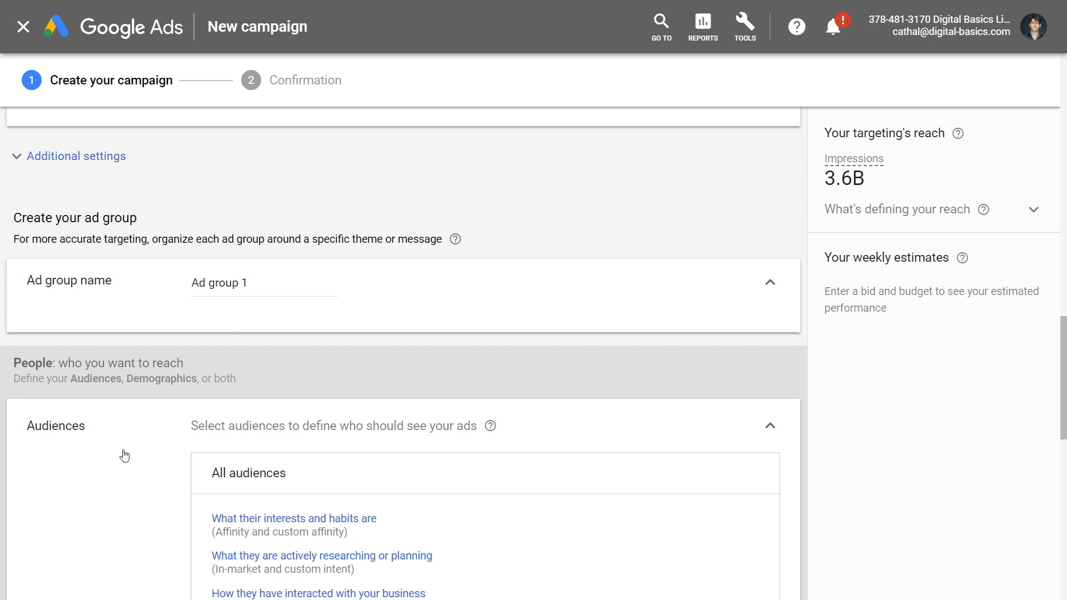
{"action": "scroll", "coordinate": [125, 455], "scroll_direction": "down", "scroll_amount": 3}
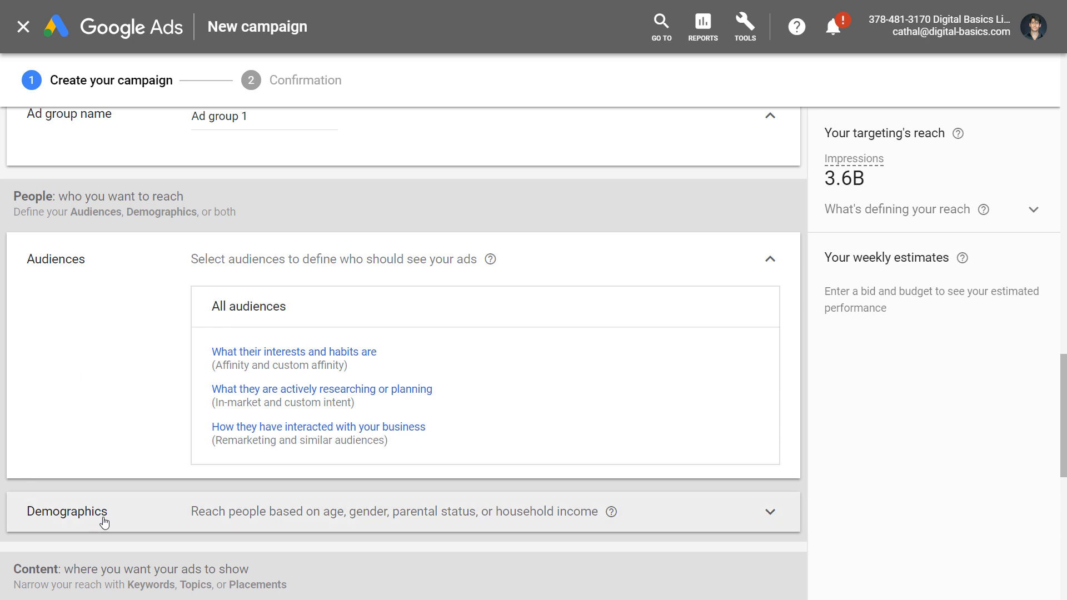
Examine the ad group's content targeting options (keywords, topics, placements), automated targeting settings and audience categories.
{"action": "scroll", "coordinate": [214, 524], "scroll_direction": "down", "scroll_amount": 1}
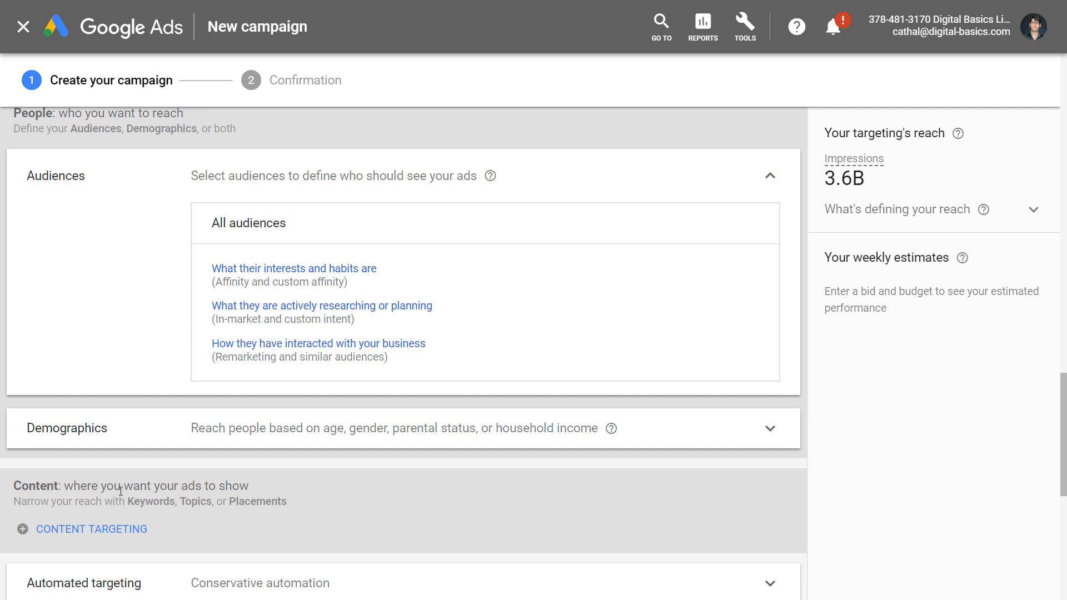
{"action": "scroll", "coordinate": [150, 482], "scroll_direction": "down", "scroll_amount": 3}
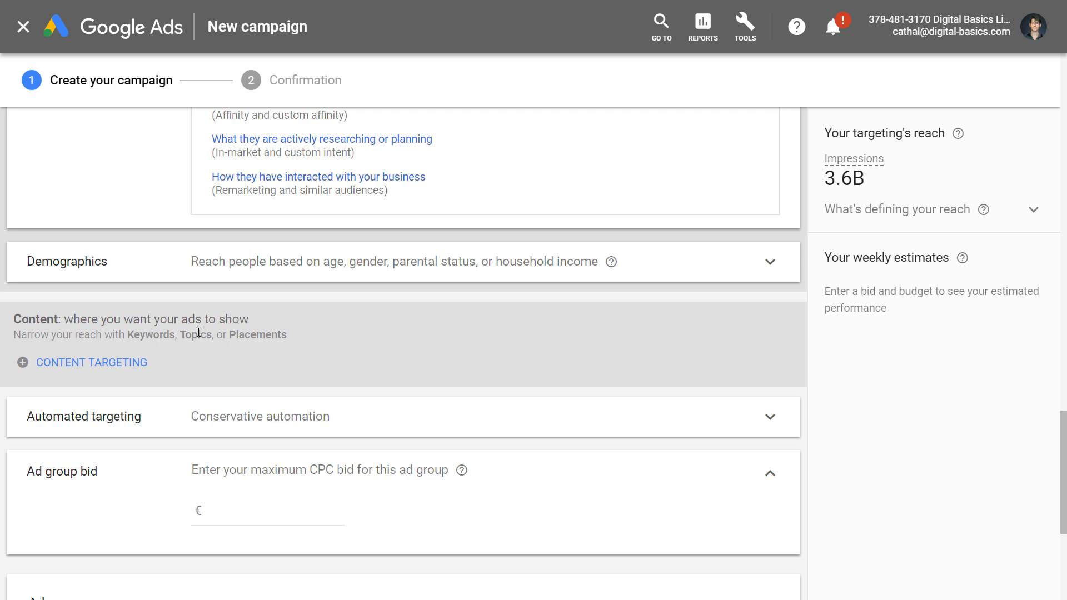
{"action": "left_click", "coordinate": [83, 362]}
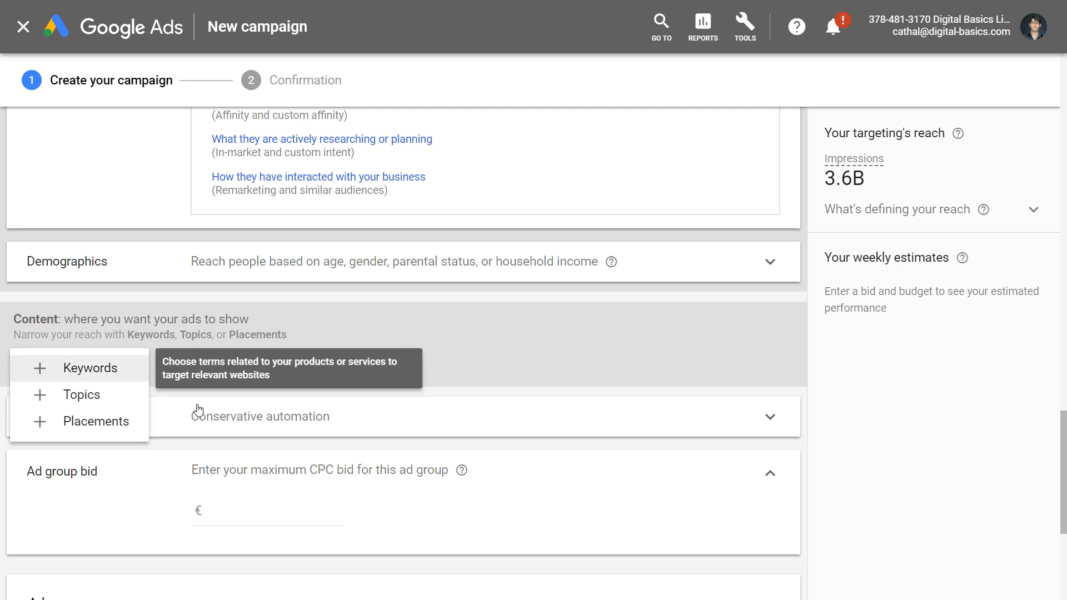
{"action": "left_click", "coordinate": [269, 336]}
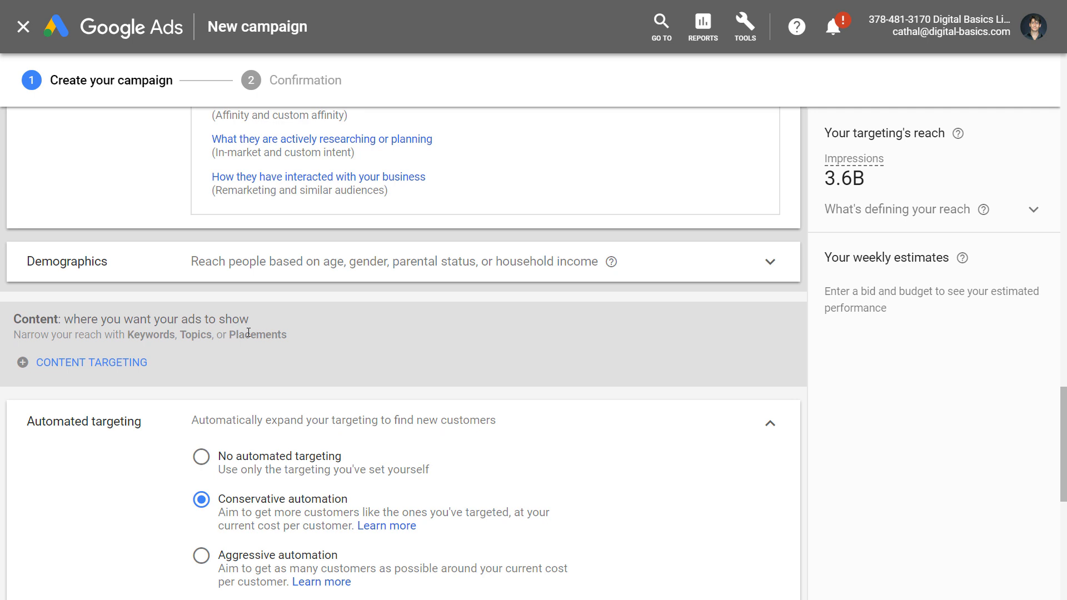
{"action": "left_click", "coordinate": [118, 369]}
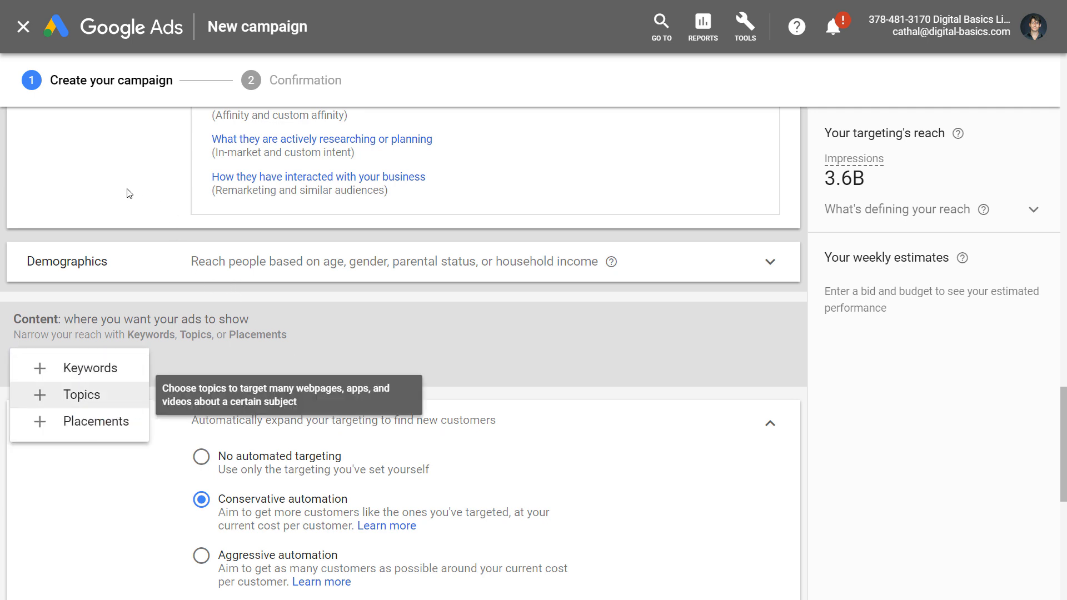
{"action": "scroll", "coordinate": [128, 234], "scroll_direction": "up", "scroll_amount": 2}
{"action": "scroll", "coordinate": [216, 324], "scroll_direction": "up", "scroll_amount": 6}
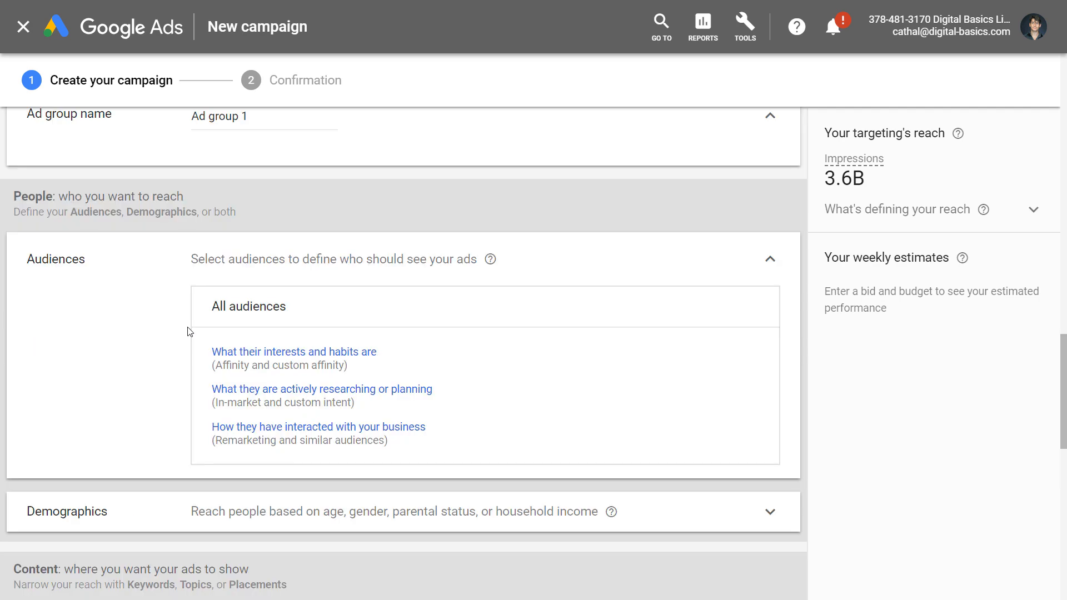
{"action": "scroll", "coordinate": [159, 428], "scroll_direction": "down", "scroll_amount": 3}
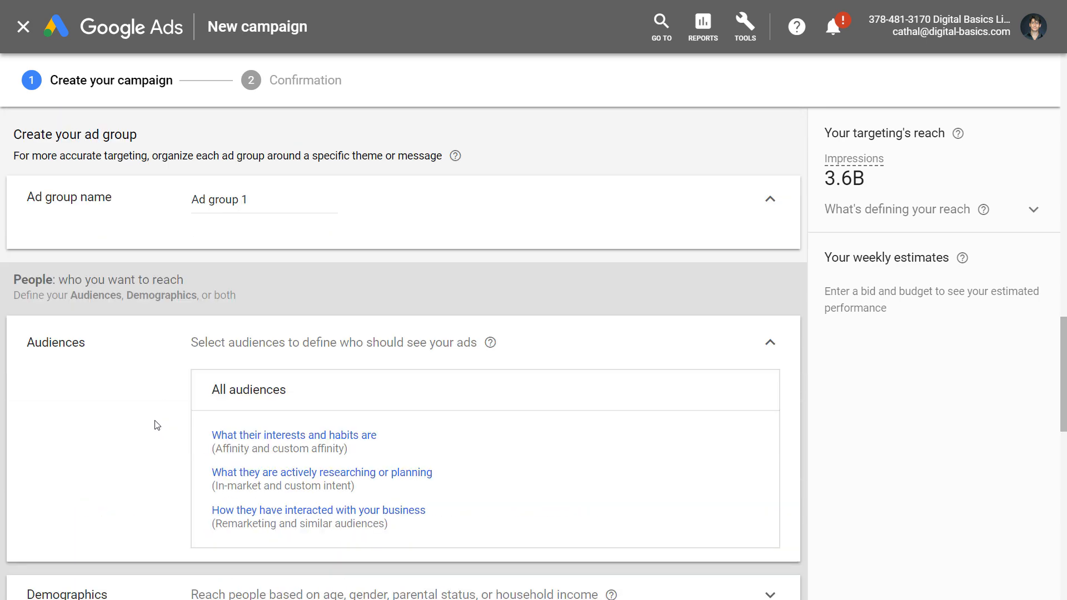
{"action": "scroll", "coordinate": [239, 311], "scroll_direction": "down", "scroll_amount": 3}
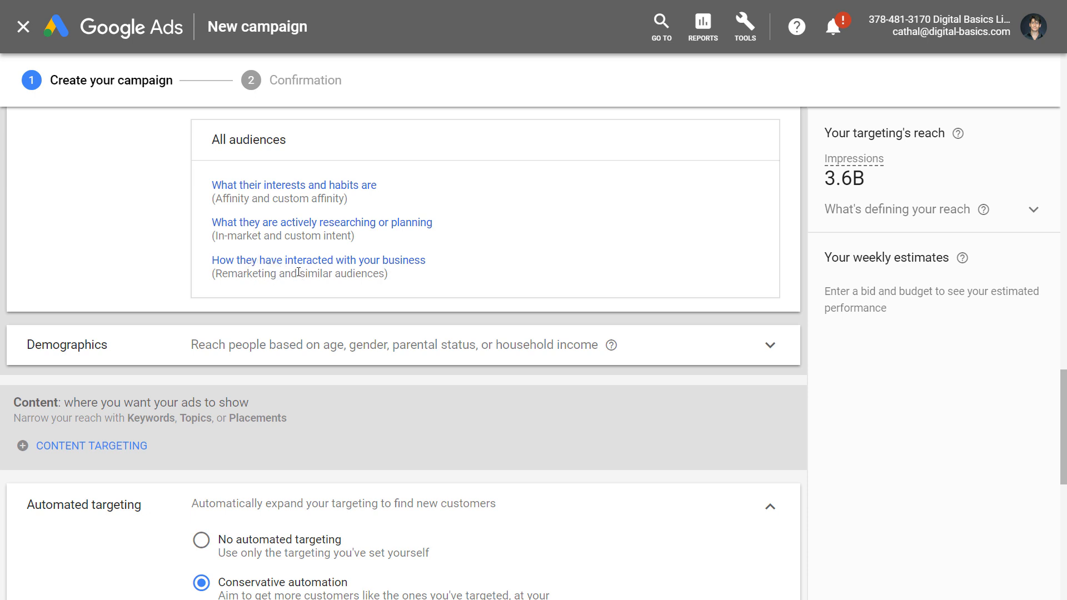
Browse the affinity audiences under interests and habits and search them for "business & marketing", clearing the search when done.
{"action": "left_click", "coordinate": [264, 191]}
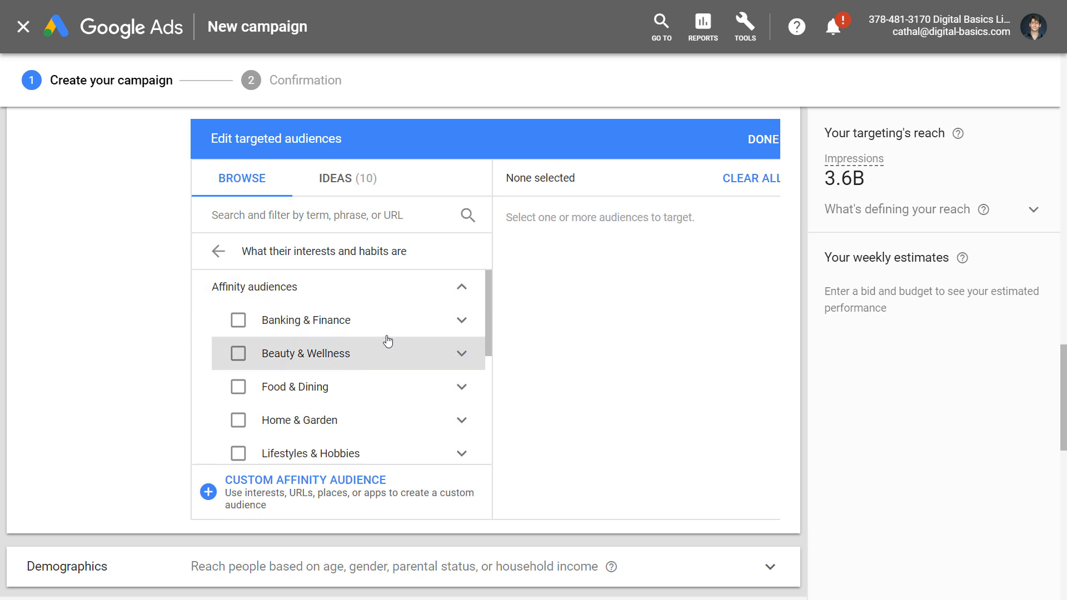
{"action": "scroll", "coordinate": [364, 389], "scroll_direction": "down", "scroll_amount": 3}
{"action": "scroll", "coordinate": [361, 419], "scroll_direction": "down", "scroll_amount": 1}
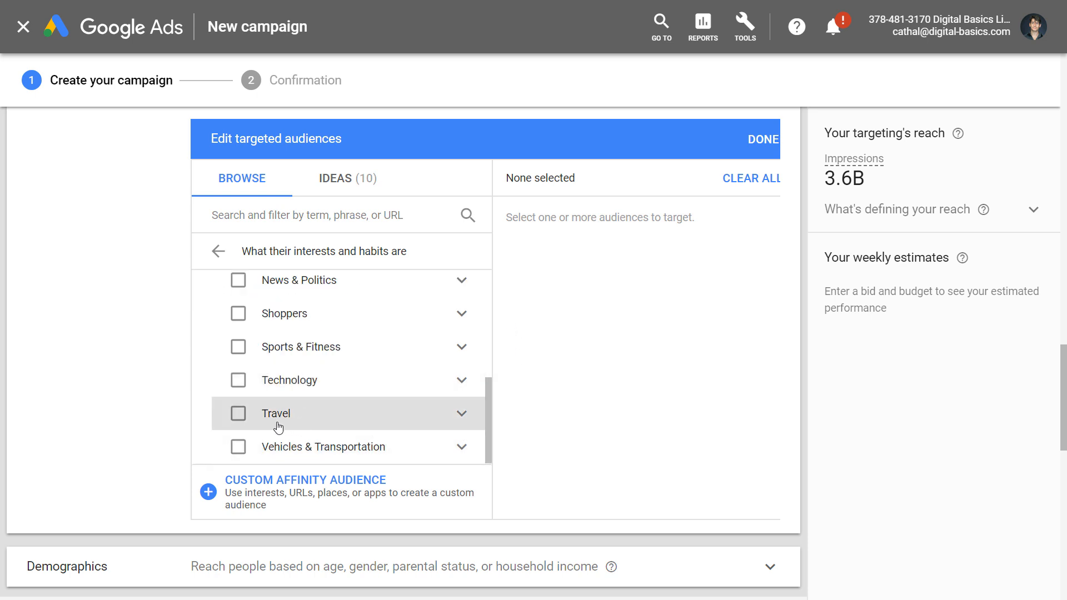
{"action": "scroll", "coordinate": [361, 395], "scroll_direction": "up", "scroll_amount": 4}
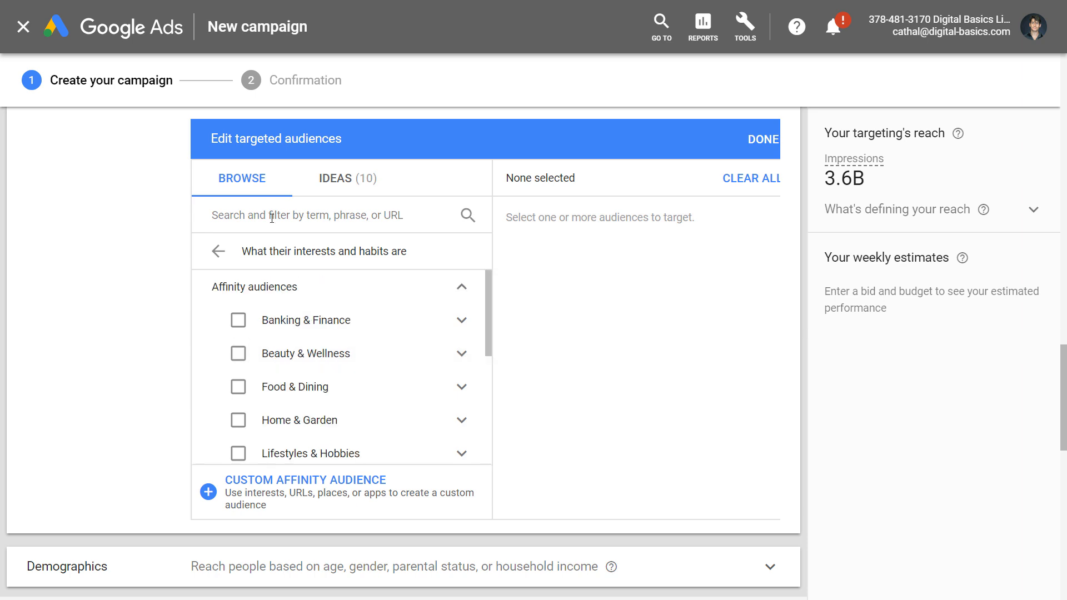
{"action": "left_click", "coordinate": [285, 213]}
{"action": "type", "text": "b"}
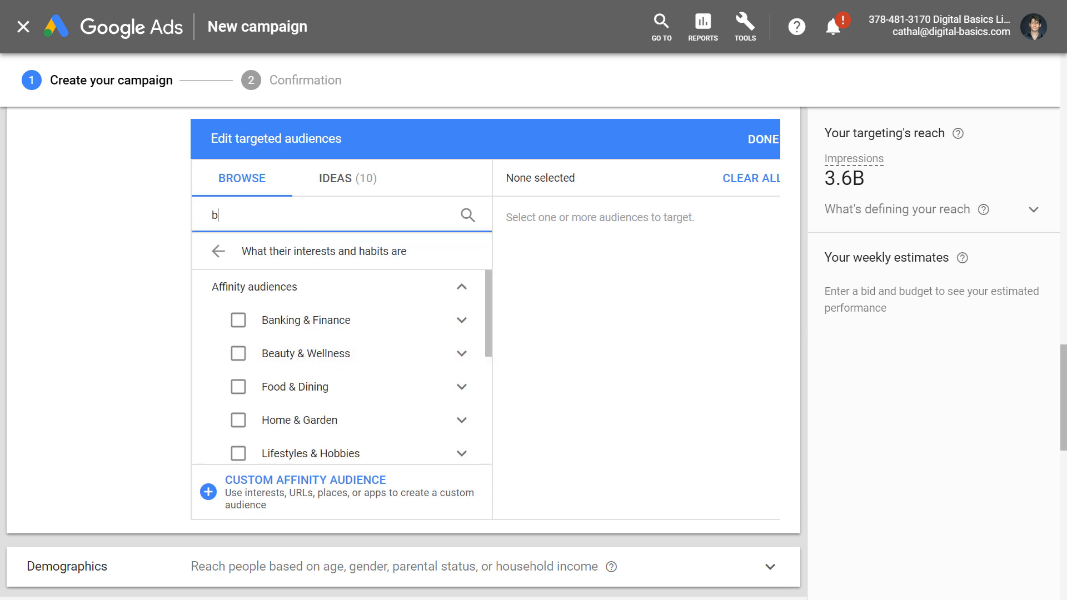
{"action": "type", "text": "usiness & marketing"}
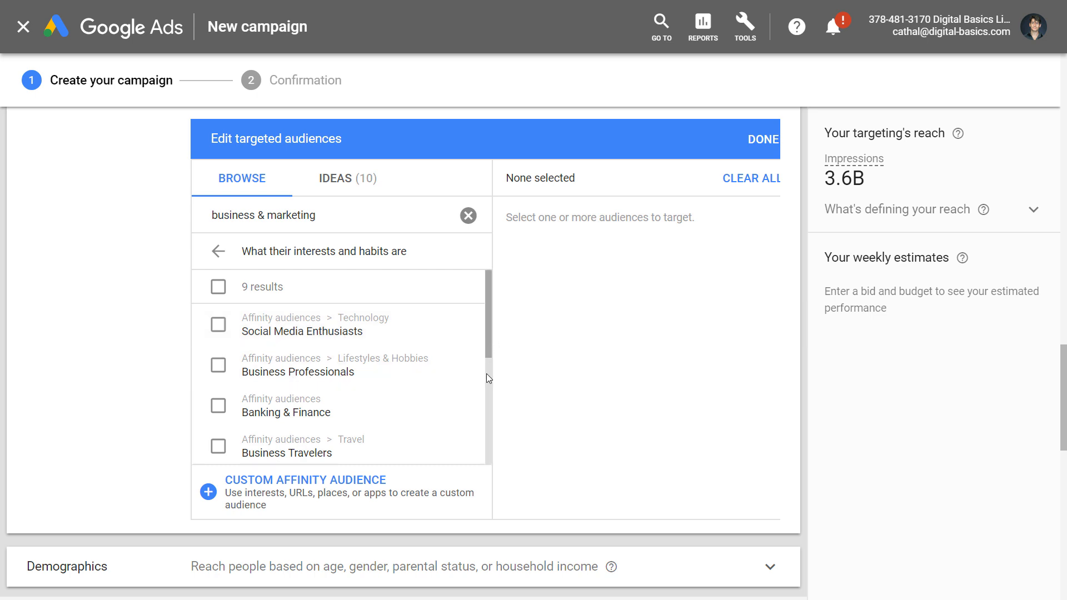
{"action": "scroll", "coordinate": [484, 388], "scroll_direction": "down", "scroll_amount": 2}
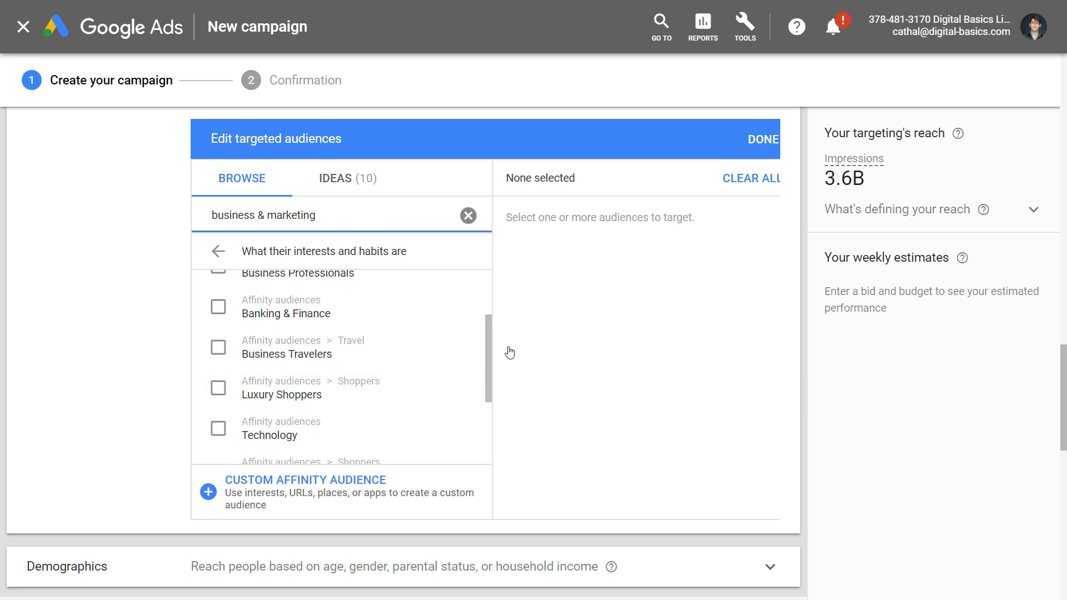
{"action": "scroll", "coordinate": [489, 389], "scroll_direction": "down", "scroll_amount": 2}
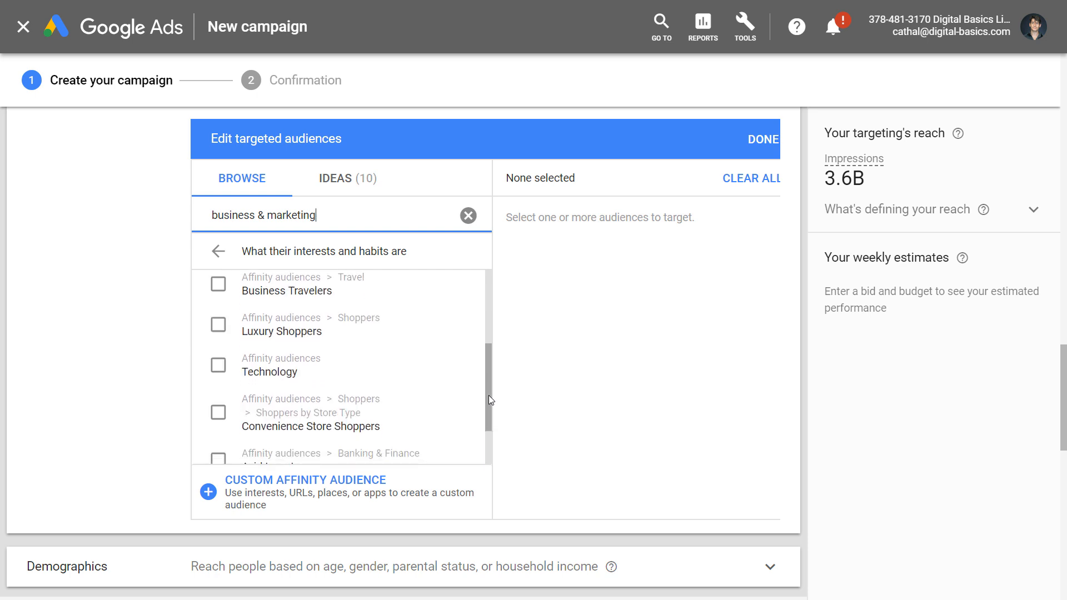
{"action": "left_click_drag", "start_coordinate": [485, 424], "coordinate": [484, 437]}
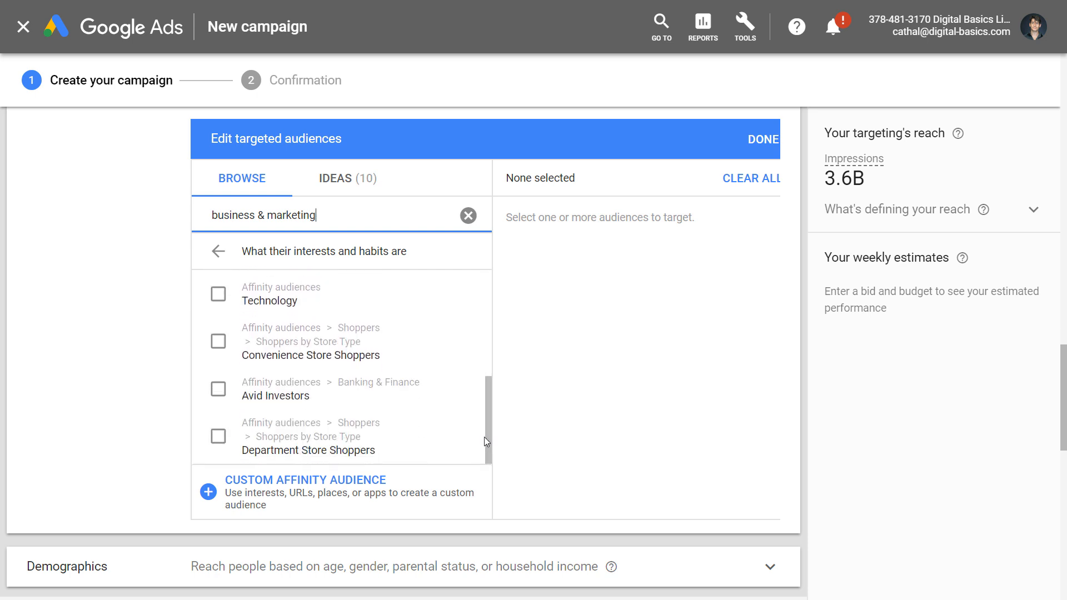
{"action": "left_click", "coordinate": [467, 216]}
{"action": "scroll", "coordinate": [15, 252], "scroll_direction": "up", "scroll_amount": 1}
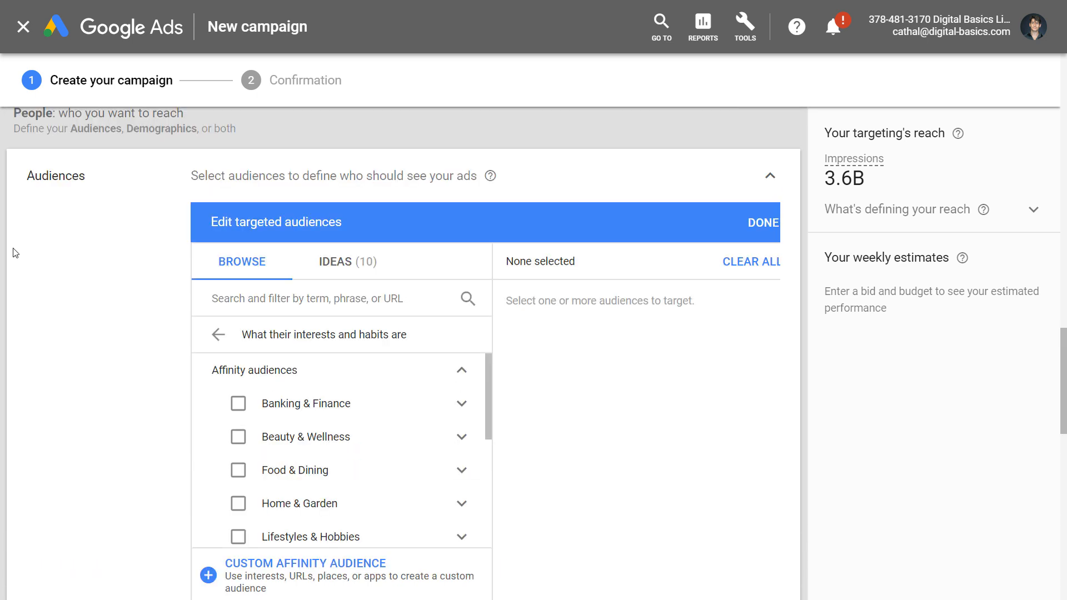
Search the audiences actively researching or planning for "education" and target the in-market audience Business Education.
{"action": "left_click", "coordinate": [218, 335]}
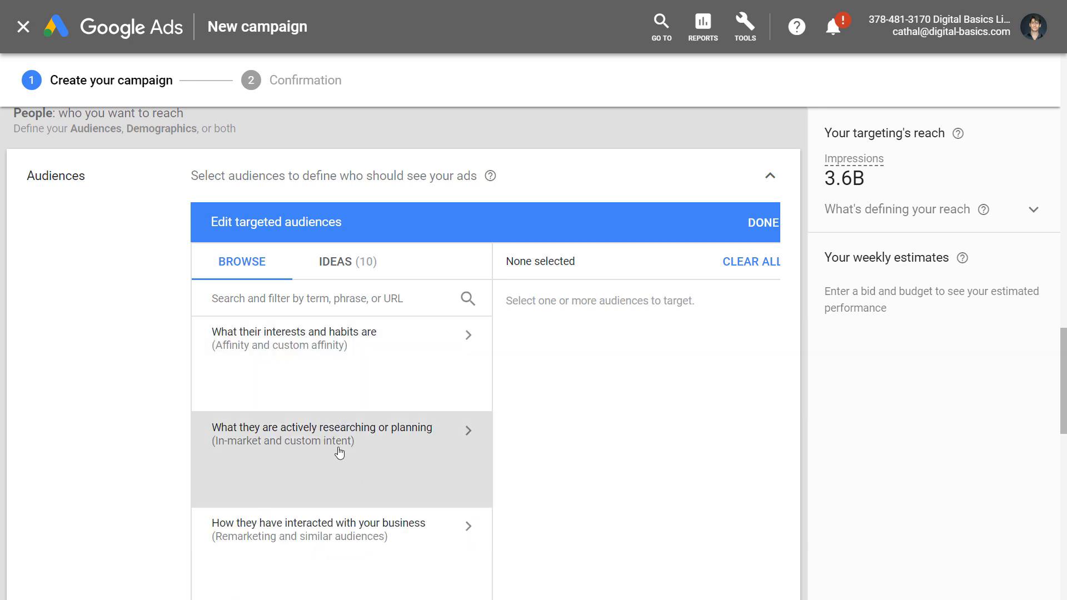
{"action": "left_click", "coordinate": [340, 453]}
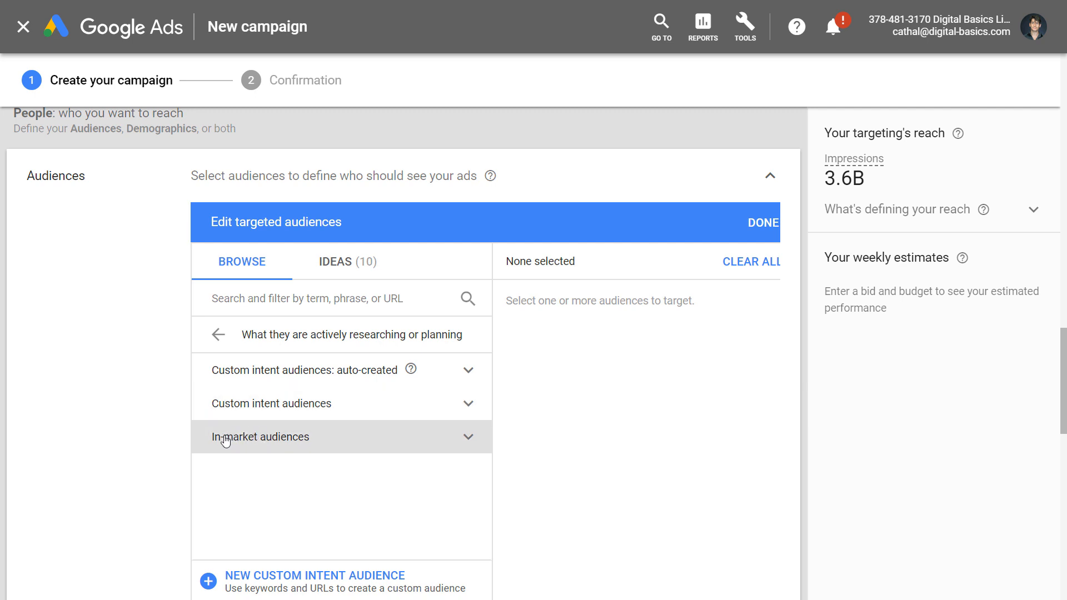
{"action": "left_click", "coordinate": [469, 439]}
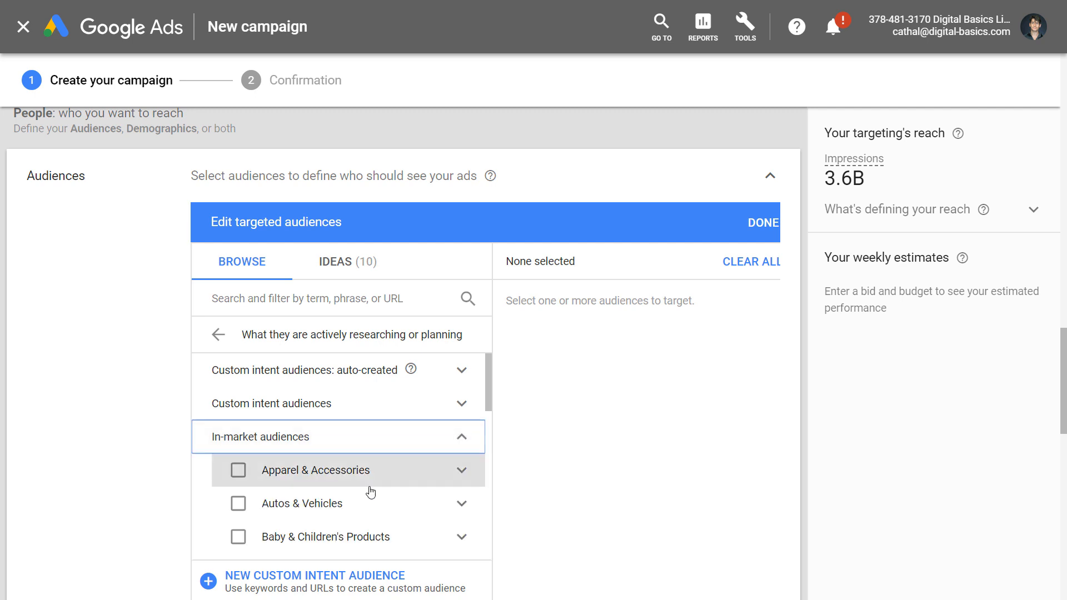
{"action": "scroll", "coordinate": [353, 478], "scroll_direction": "down", "scroll_amount": 3}
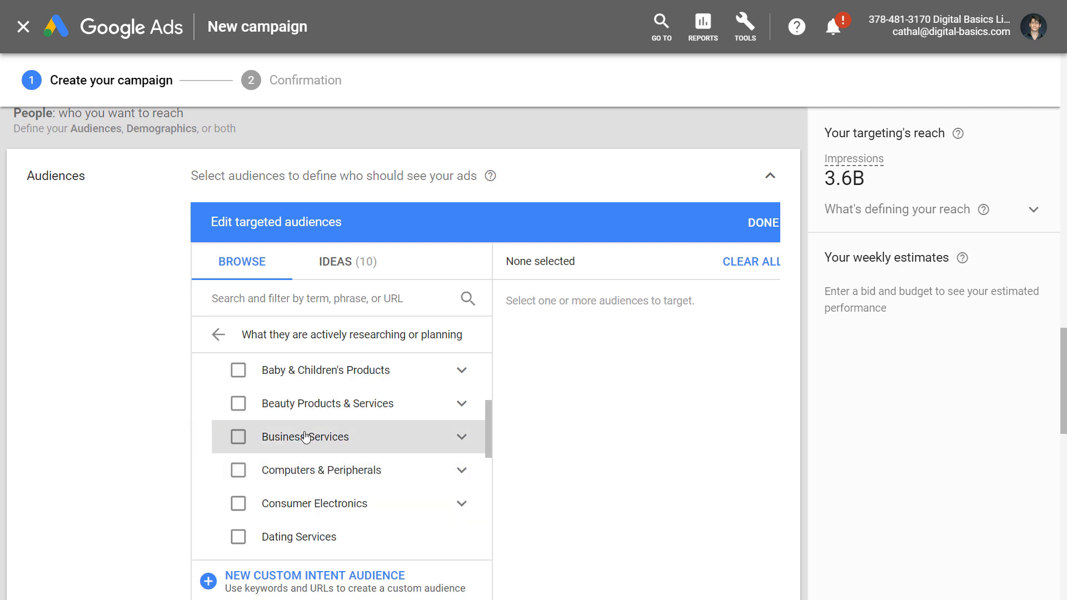
{"action": "left_click", "coordinate": [272, 302]}
{"action": "type", "text": "e"}
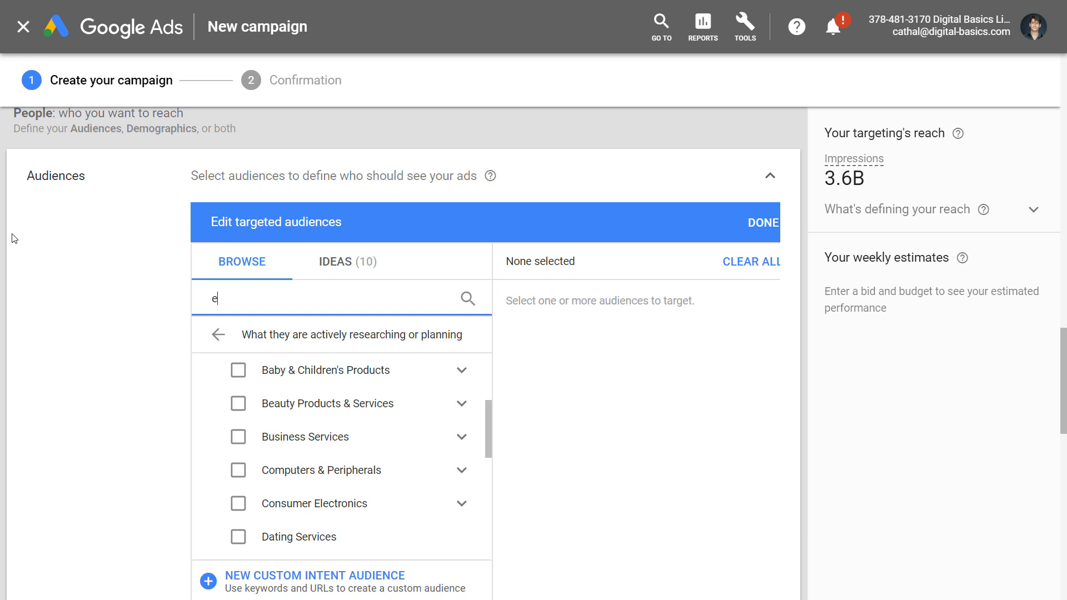
{"action": "type", "text": "ducation"}
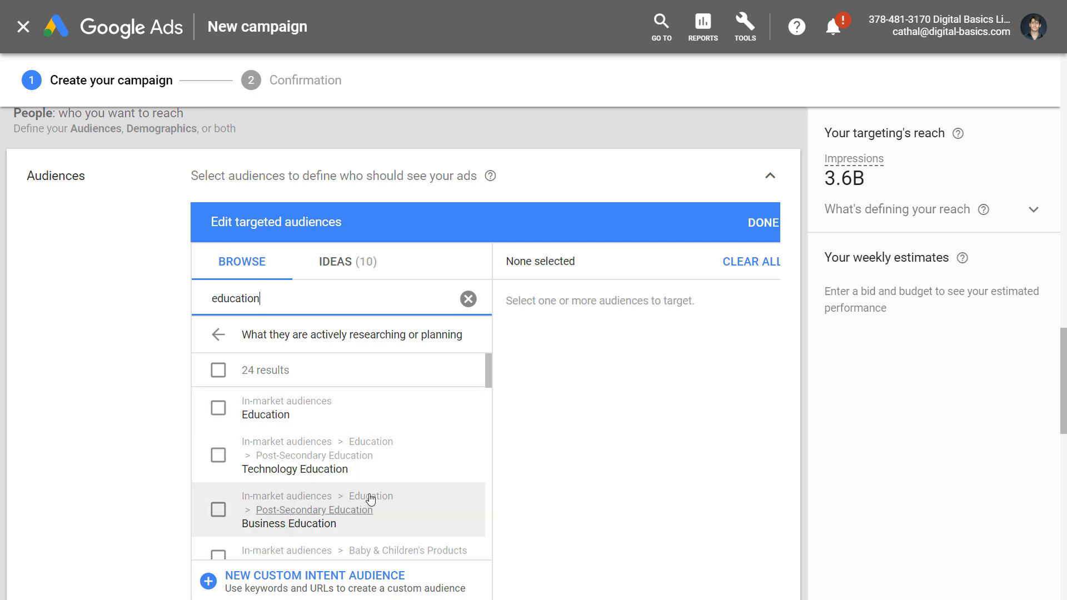
{"action": "scroll", "coordinate": [345, 518], "scroll_direction": "down", "scroll_amount": 1}
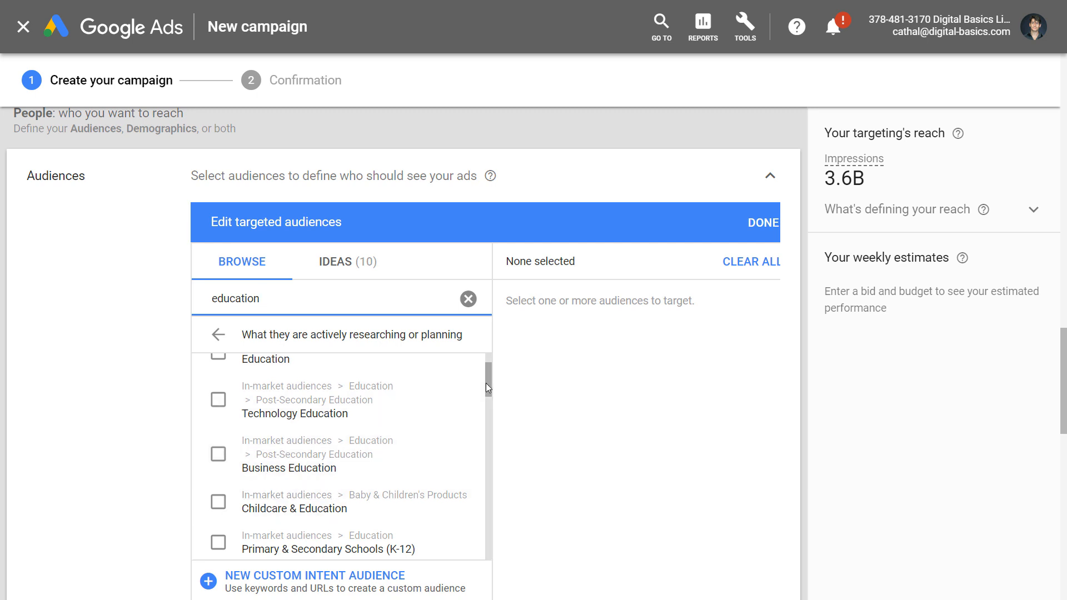
{"action": "scroll", "coordinate": [393, 364], "scroll_direction": "up", "scroll_amount": 2}
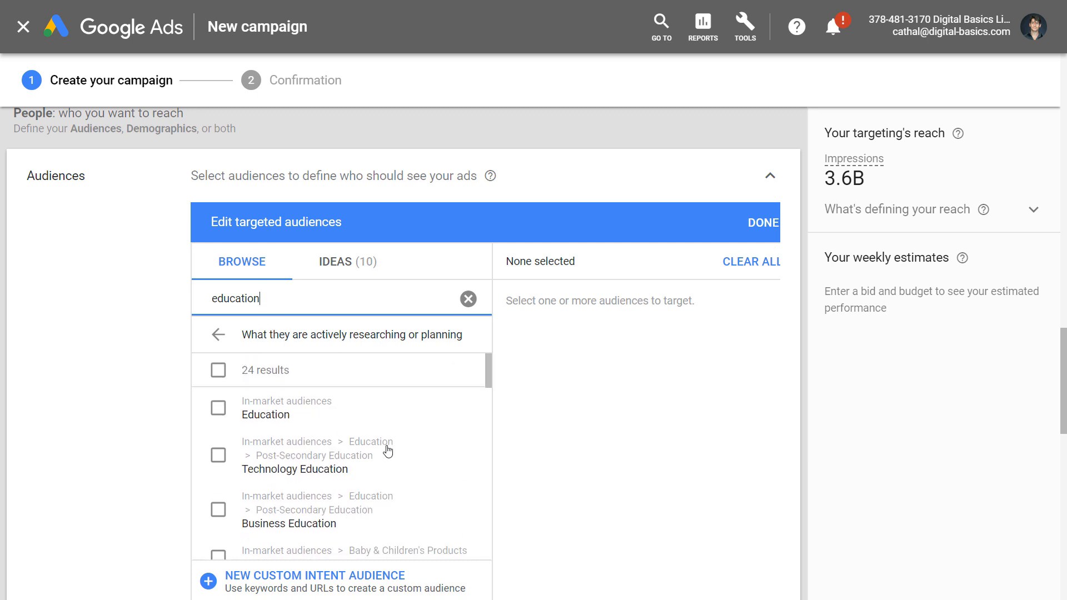
{"action": "left_click", "coordinate": [219, 508]}
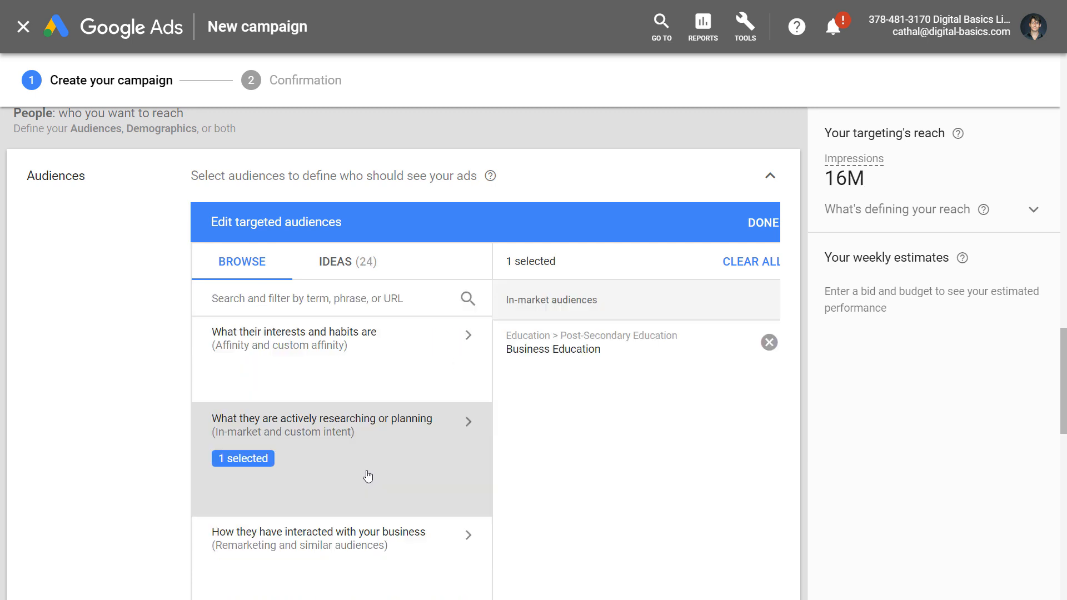
Examine the website visitors remarketing lists among the audiences based on interaction with the business.
{"action": "scroll", "coordinate": [229, 487], "scroll_direction": "down", "scroll_amount": 3}
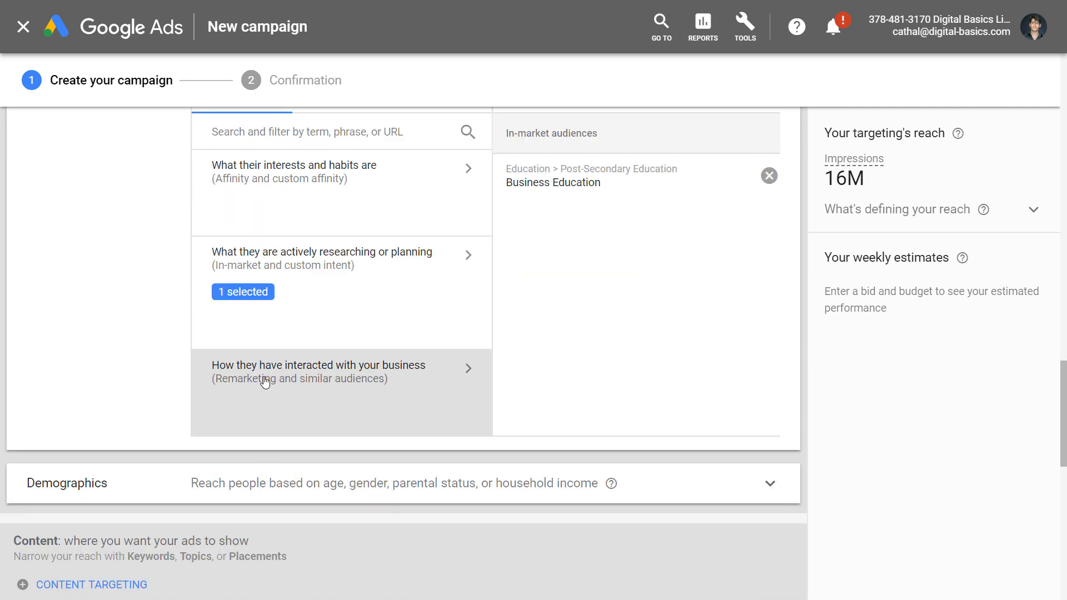
{"action": "left_click", "coordinate": [265, 385]}
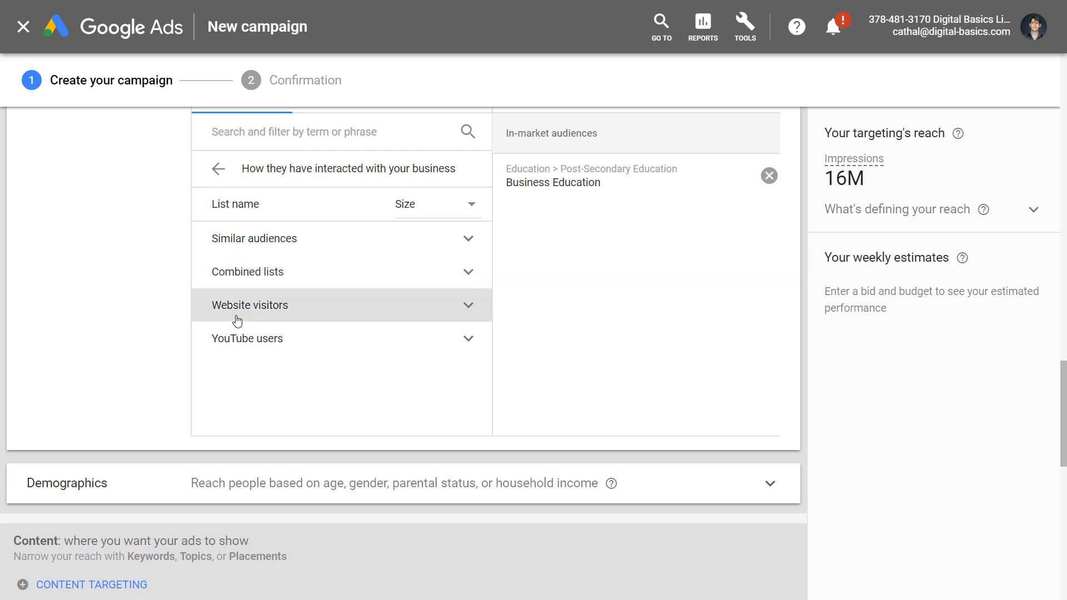
{"action": "left_click", "coordinate": [468, 306]}
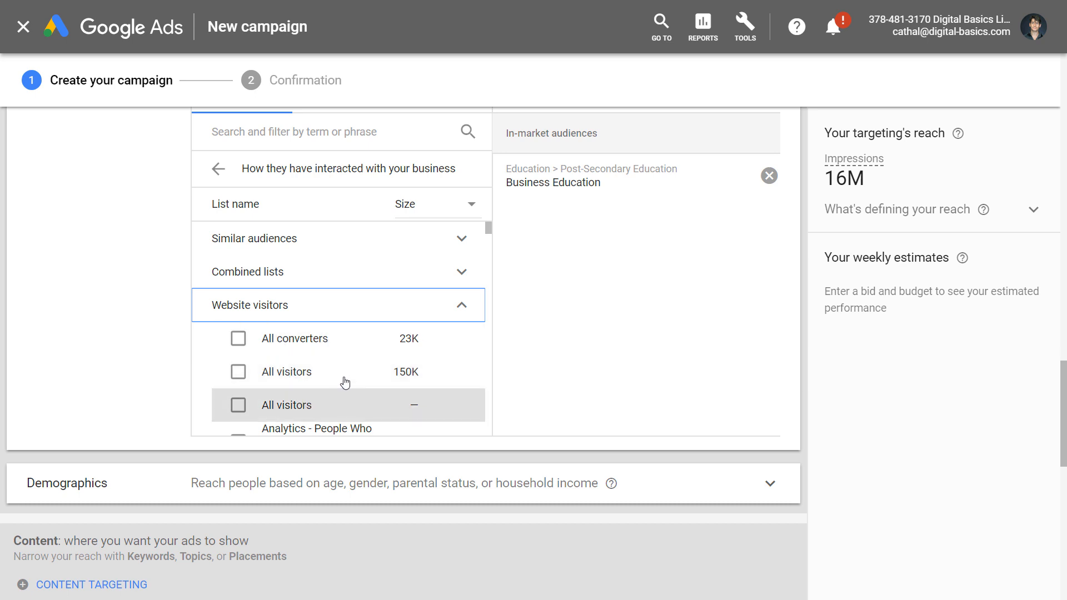
{"action": "scroll", "coordinate": [332, 379], "scroll_direction": "down", "scroll_amount": 2}
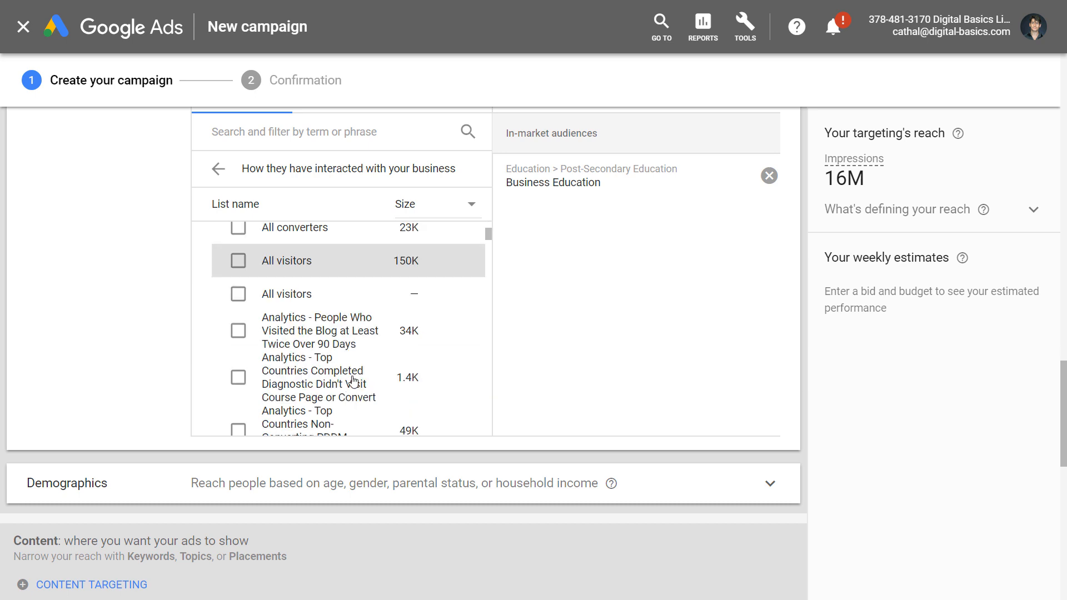
{"action": "scroll", "coordinate": [360, 383], "scroll_direction": "down", "scroll_amount": 5}
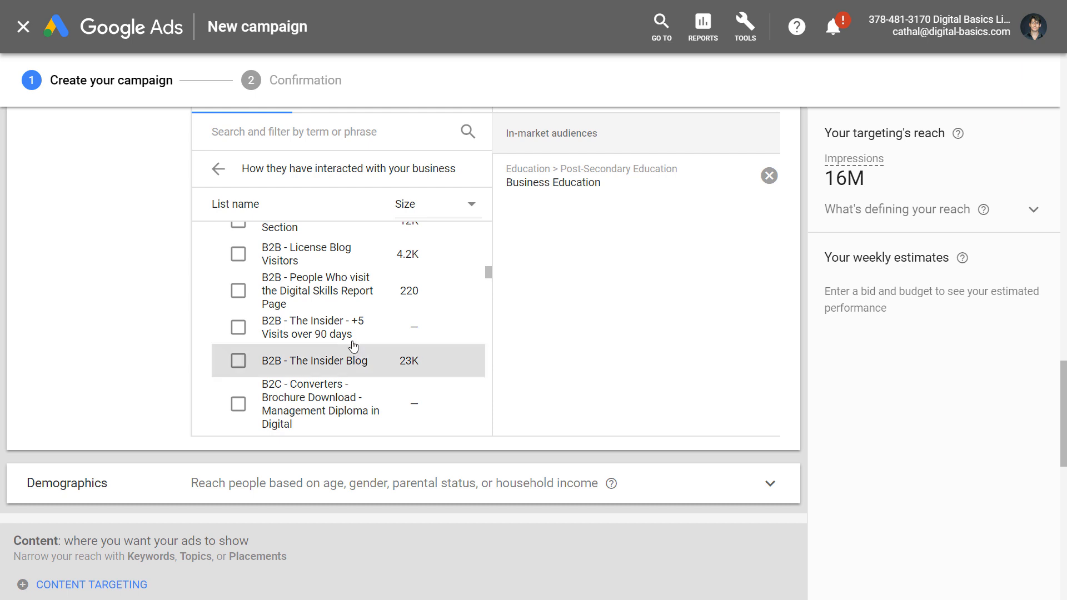
{"action": "scroll", "coordinate": [351, 351], "scroll_direction": "down", "scroll_amount": 3}
{"action": "scroll", "coordinate": [344, 311], "scroll_direction": "down", "scroll_amount": 3}
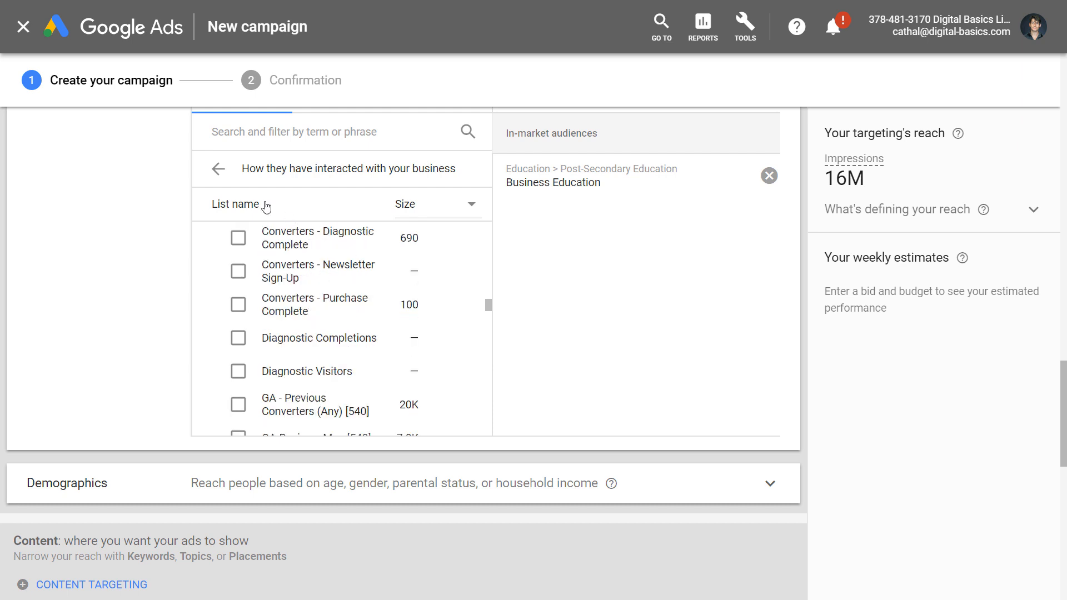
{"action": "left_click", "coordinate": [220, 169]}
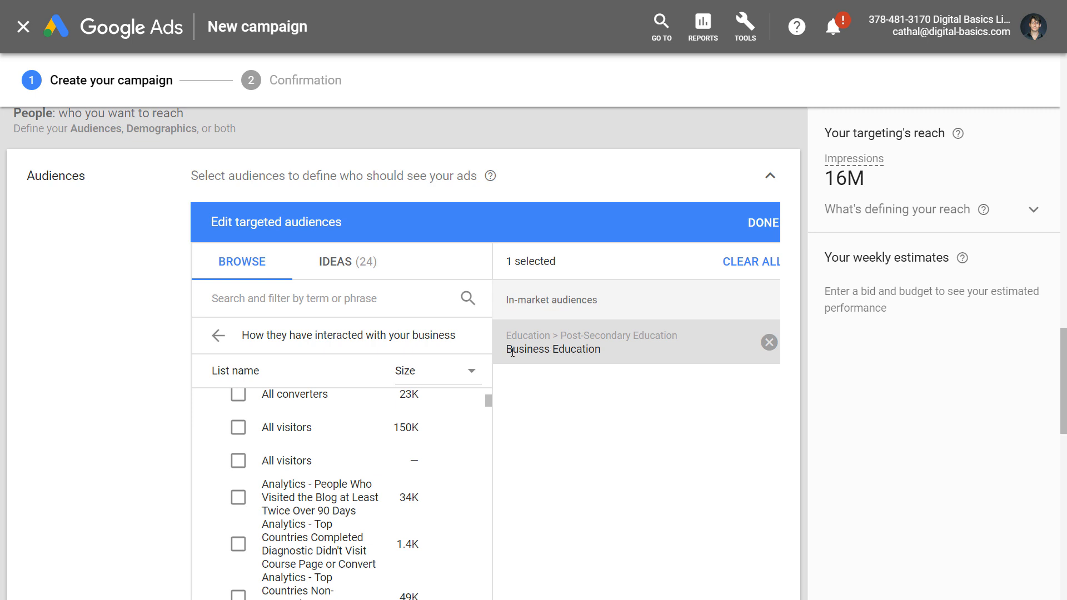
Copy the name of the selected in-market audience, Business Education.
{"action": "double_click", "coordinate": [559, 346]}
{"action": "left_click_drag", "start_coordinate": [524, 350], "coordinate": [612, 354]}
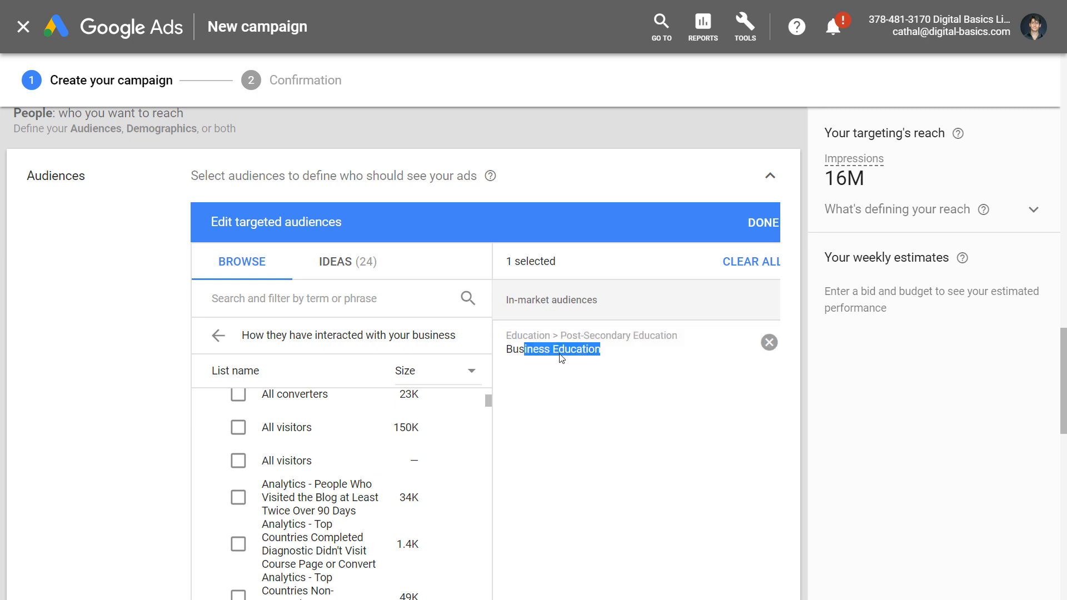
{"action": "left_click_drag", "start_coordinate": [505, 350], "coordinate": [602, 351]}
{"action": "key", "text": "ctrl+c"}
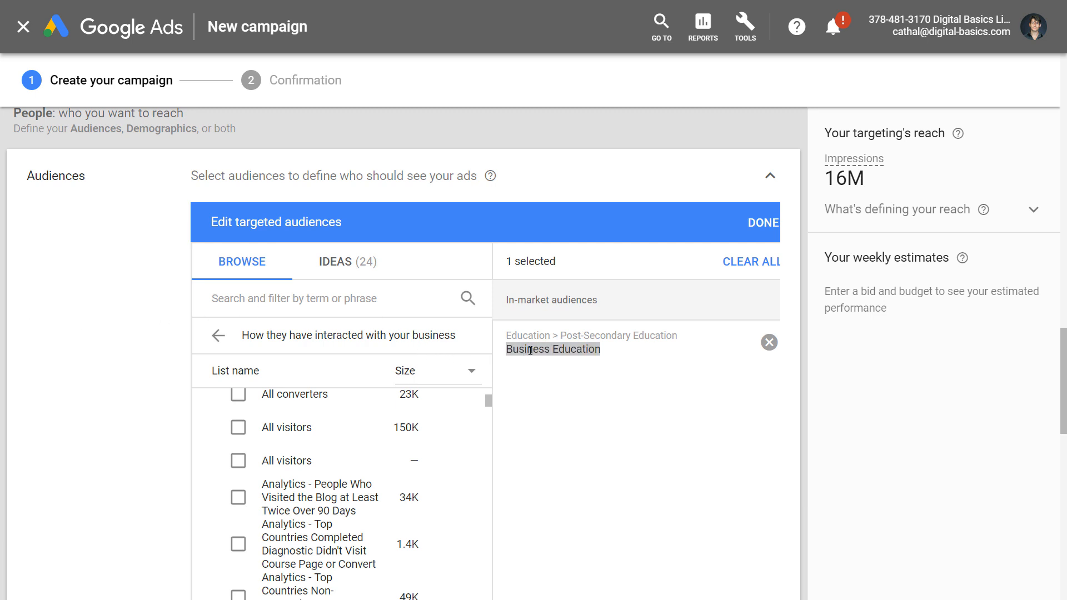
Copy the selected in-market audience's name and rename the ad group as In Market - Business Education.
{"action": "right_click", "coordinate": [531, 348]}
{"action": "left_click", "coordinate": [545, 357]}
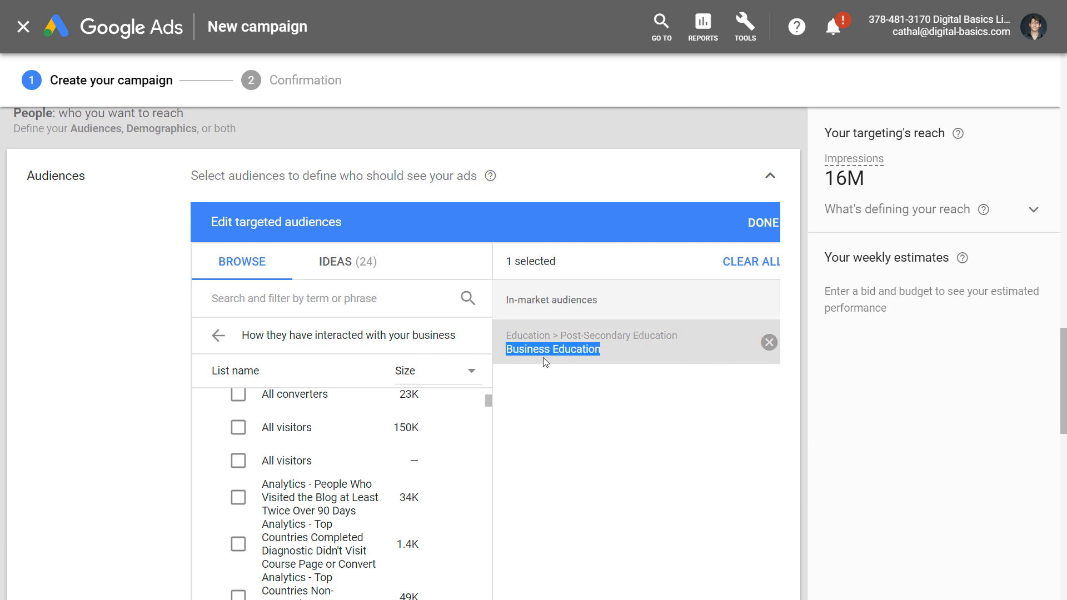
{"action": "scroll", "coordinate": [210, 225], "scroll_direction": "up", "scroll_amount": 2}
{"action": "scroll", "coordinate": [254, 188], "scroll_direction": "up", "scroll_amount": 5}
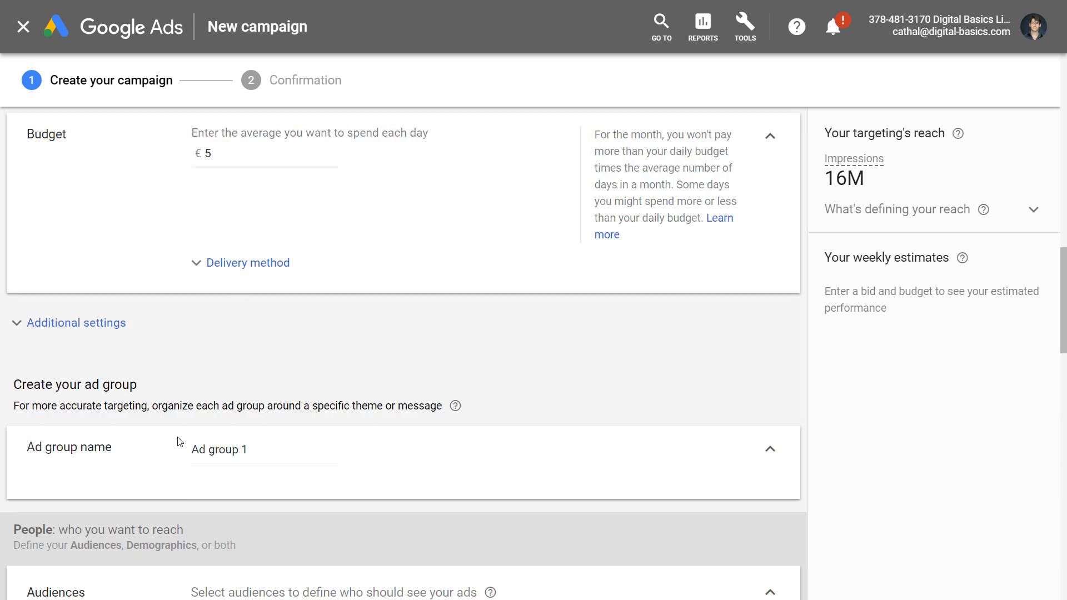
{"action": "triple_click", "coordinate": [222, 448]}
{"action": "key", "text": "ctrl+v"}
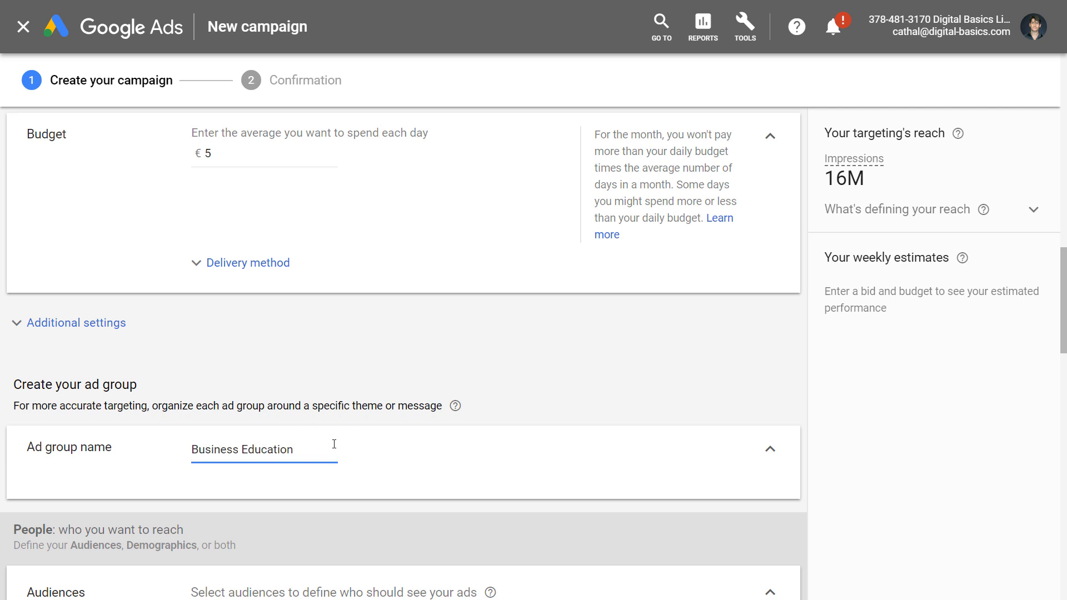
{"action": "key", "text": "Home"}
{"action": "type", "text": "In Market -"}
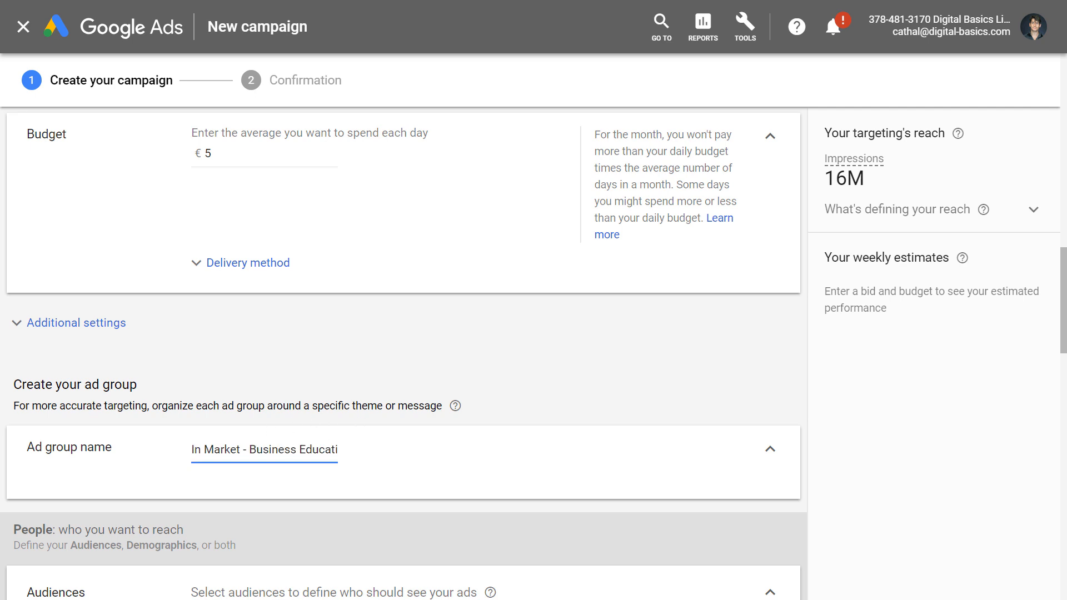
{"action": "left_click", "coordinate": [158, 466]}
Set the ad group's maximum CPC bid to €0.22, keeping conservative automation for the automated targeting.
{"action": "scroll", "coordinate": [179, 502], "scroll_direction": "down", "scroll_amount": 1}
{"action": "scroll", "coordinate": [876, 424], "scroll_direction": "down", "scroll_amount": 1}
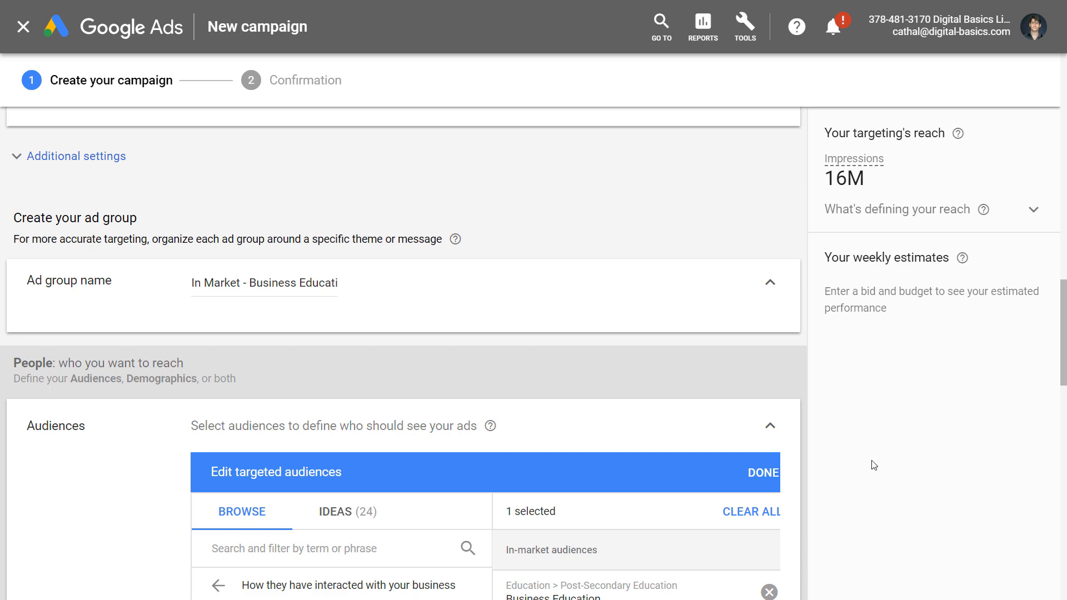
{"action": "scroll", "coordinate": [901, 424], "scroll_direction": "down", "scroll_amount": 2}
{"action": "scroll", "coordinate": [905, 424], "scroll_direction": "down", "scroll_amount": 1}
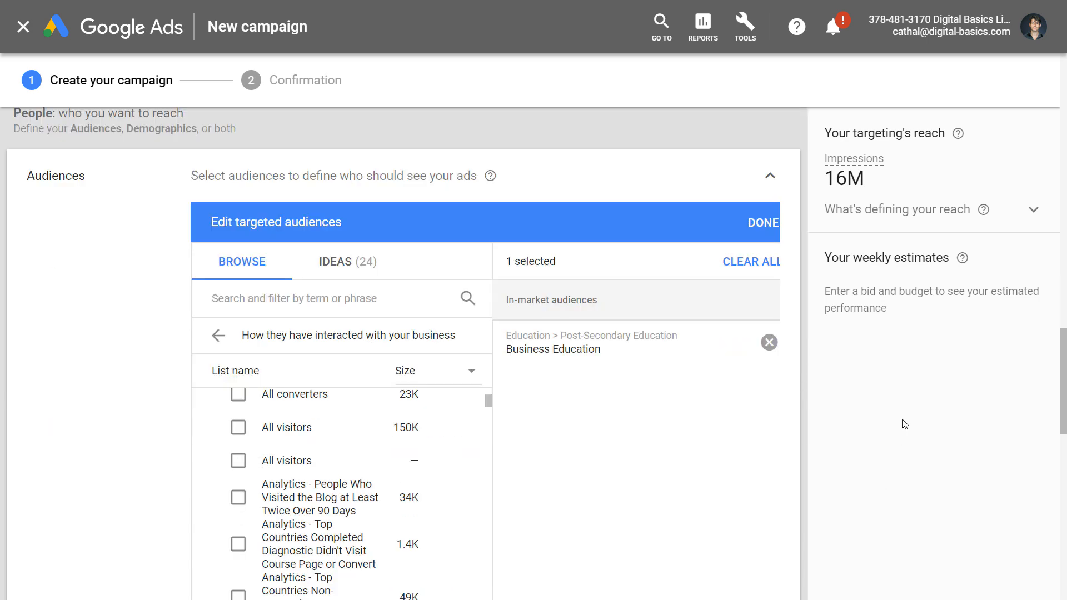
{"action": "scroll", "coordinate": [903, 423], "scroll_direction": "down", "scroll_amount": 1}
{"action": "scroll", "coordinate": [548, 266], "scroll_direction": "down", "scroll_amount": 2}
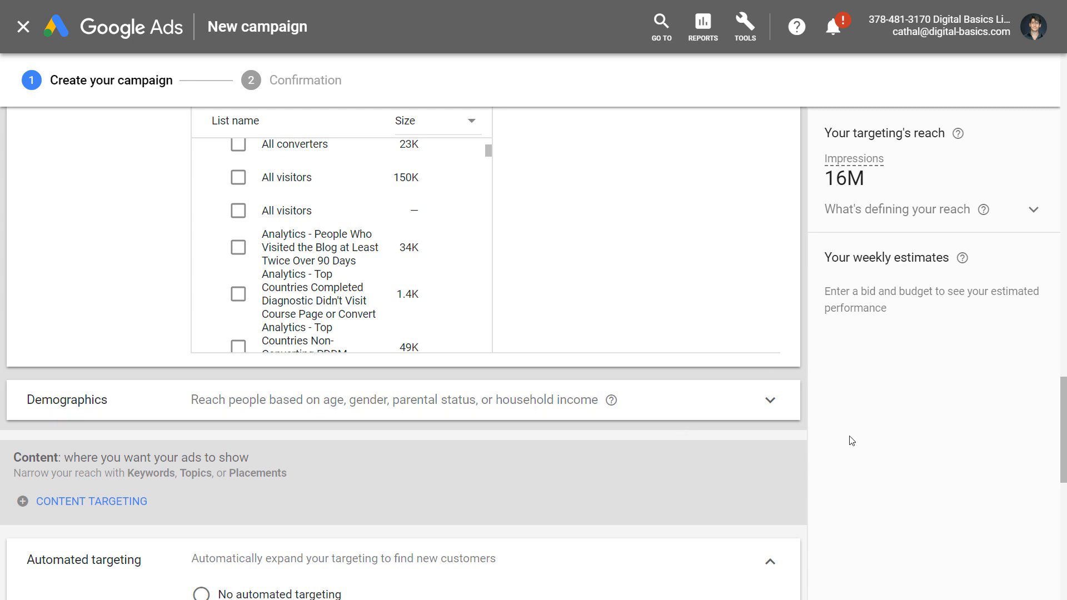
{"action": "scroll", "coordinate": [831, 512], "scroll_direction": "down", "scroll_amount": 2}
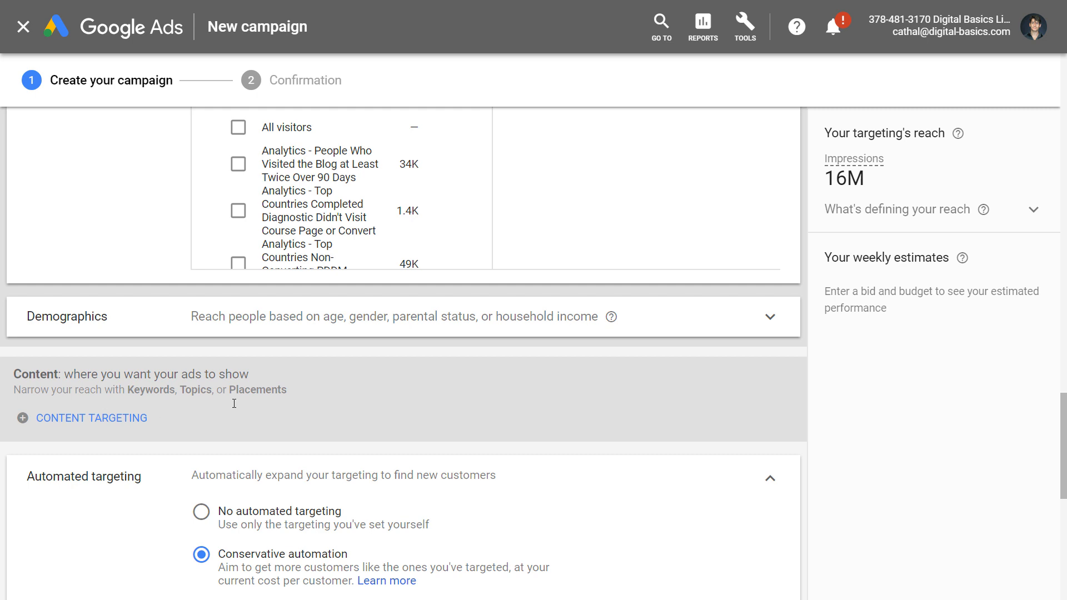
{"action": "scroll", "coordinate": [136, 423], "scroll_direction": "down", "scroll_amount": 4}
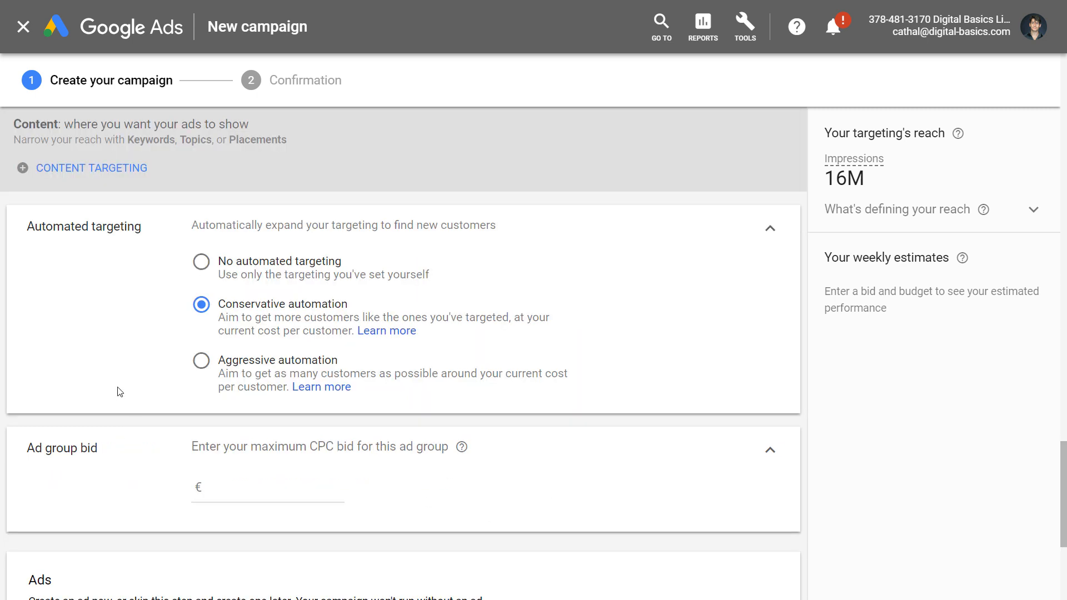
{"action": "scroll", "coordinate": [241, 501], "scroll_direction": "down", "scroll_amount": 3}
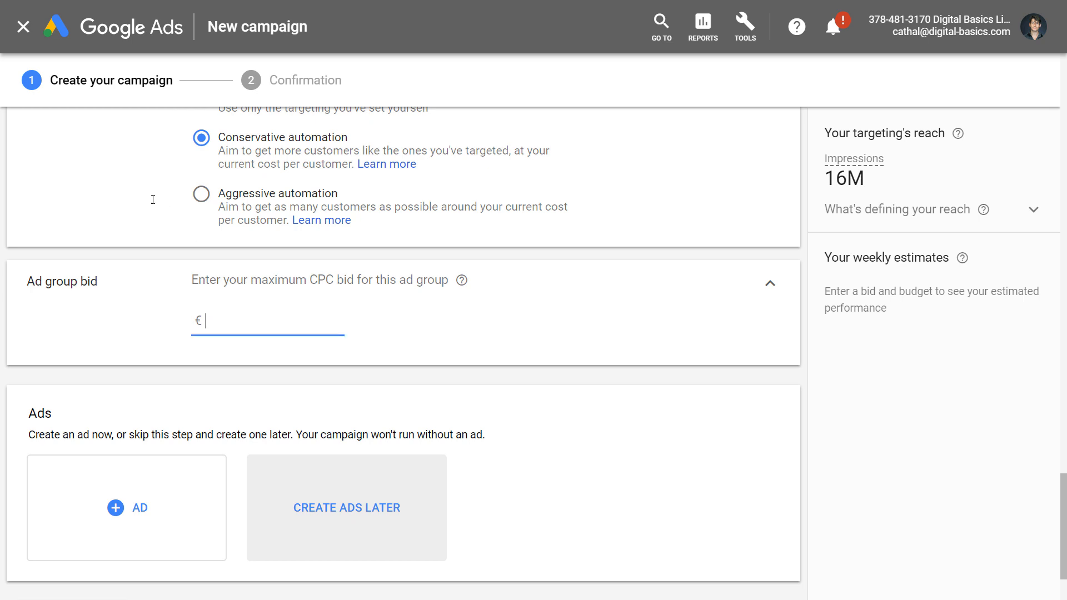
{"action": "type", "text": ".22"}
{"action": "scroll", "coordinate": [254, 178], "scroll_direction": "up", "scroll_amount": 1}
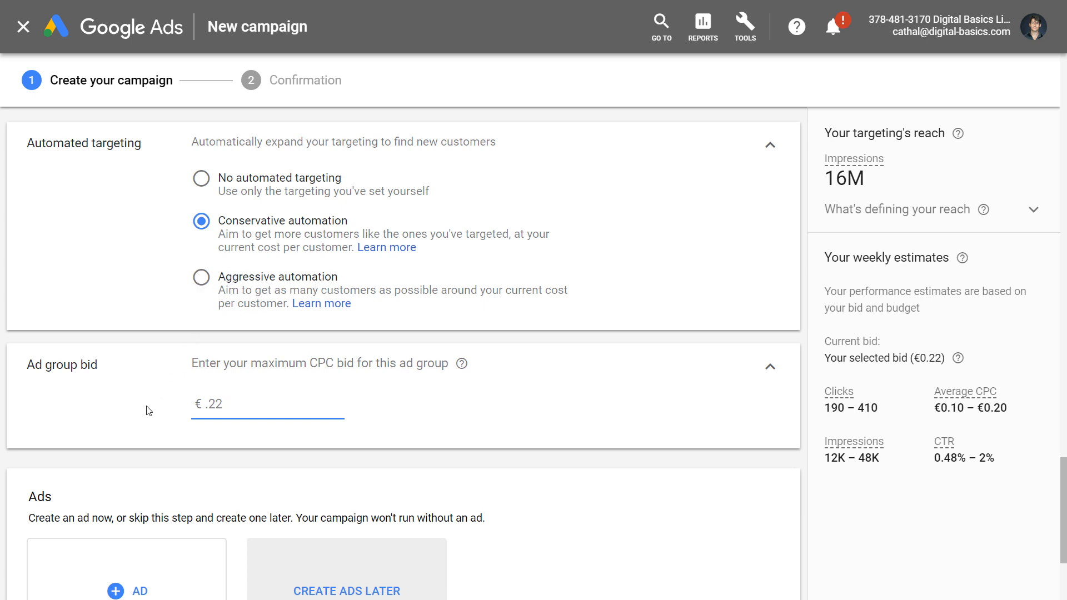
{"action": "scroll", "coordinate": [250, 167], "scroll_direction": "down", "scroll_amount": 1}
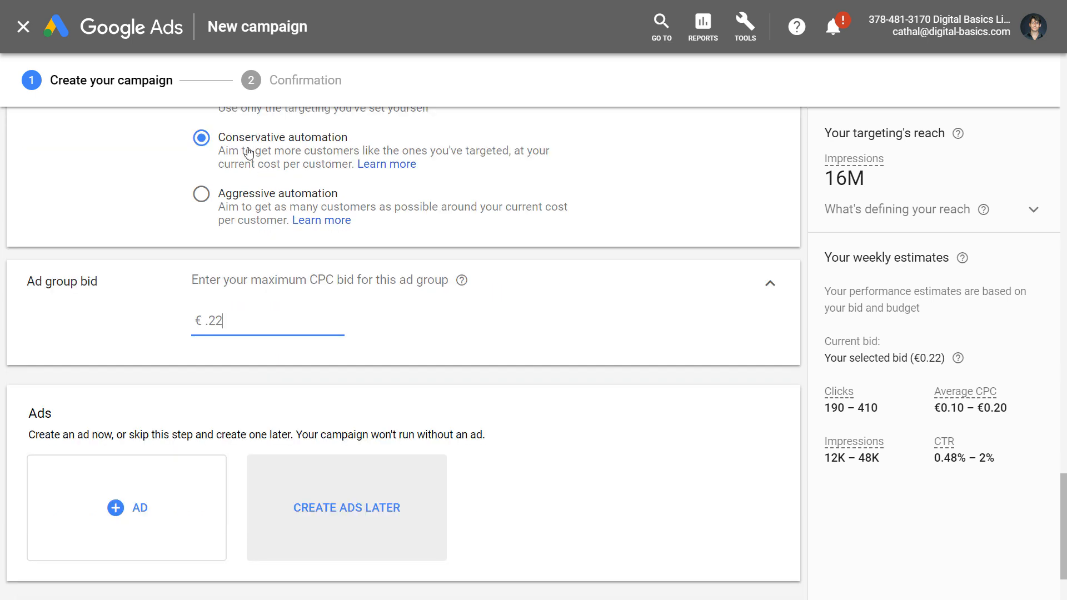
Start a new responsive display ad for the ad group and check its desktop and mobile previews.
{"action": "scroll", "coordinate": [245, 211], "scroll_direction": "down", "scroll_amount": 1}
{"action": "scroll", "coordinate": [184, 278], "scroll_direction": "down", "scroll_amount": 1}
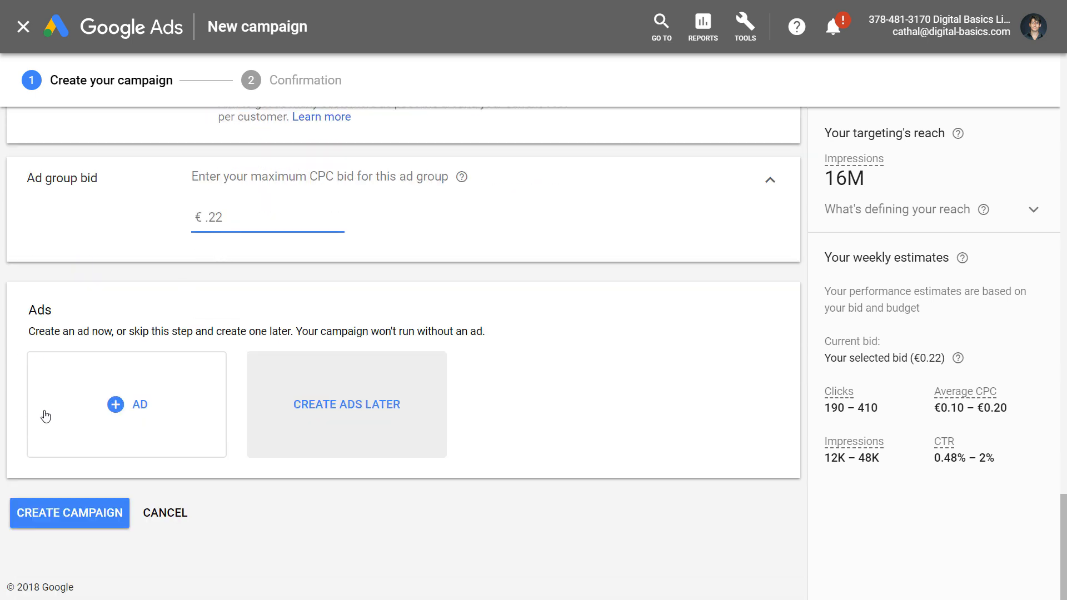
{"action": "left_click", "coordinate": [105, 408]}
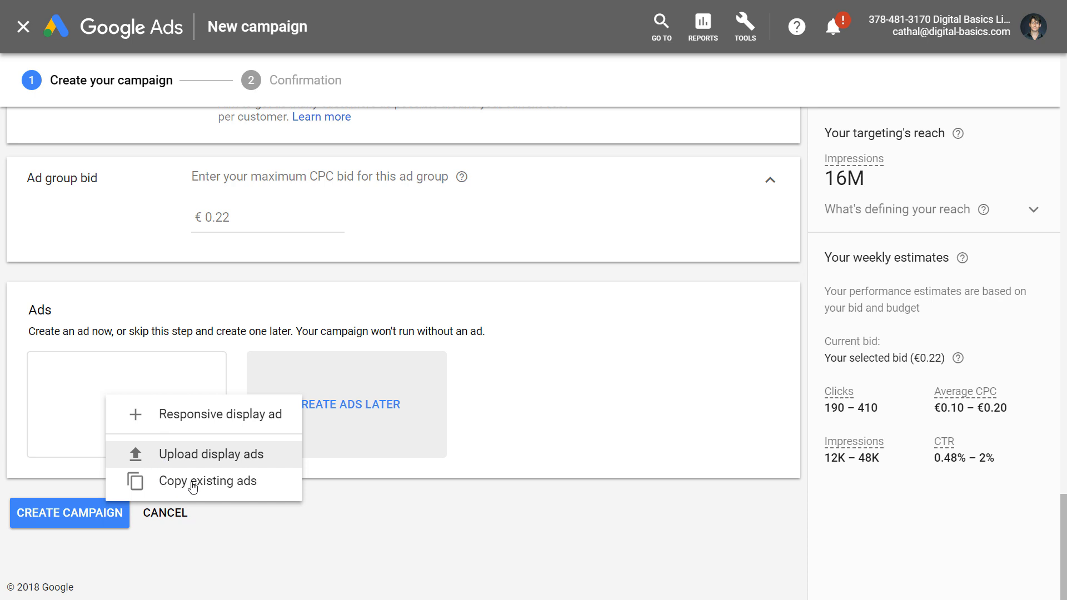
{"action": "left_click", "coordinate": [179, 424]}
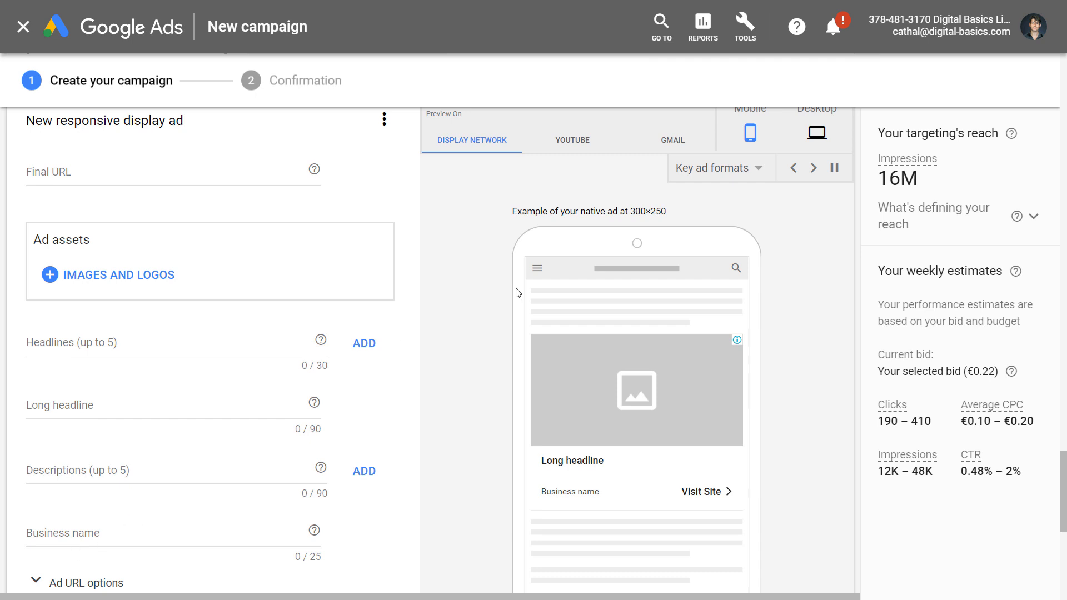
{"action": "left_click", "coordinate": [820, 133]}
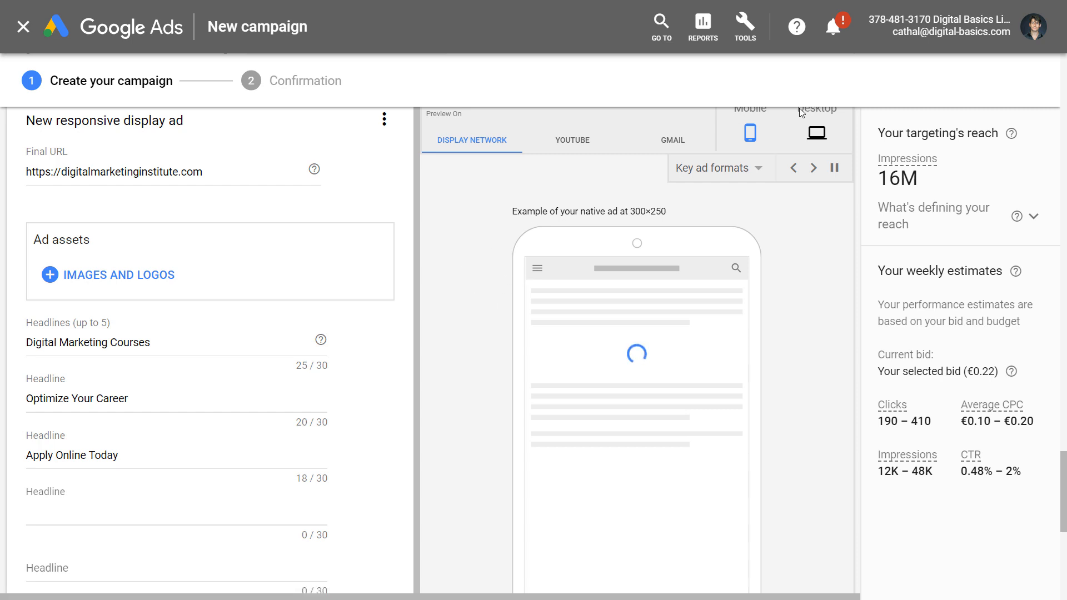
{"action": "left_click", "coordinate": [752, 135]}
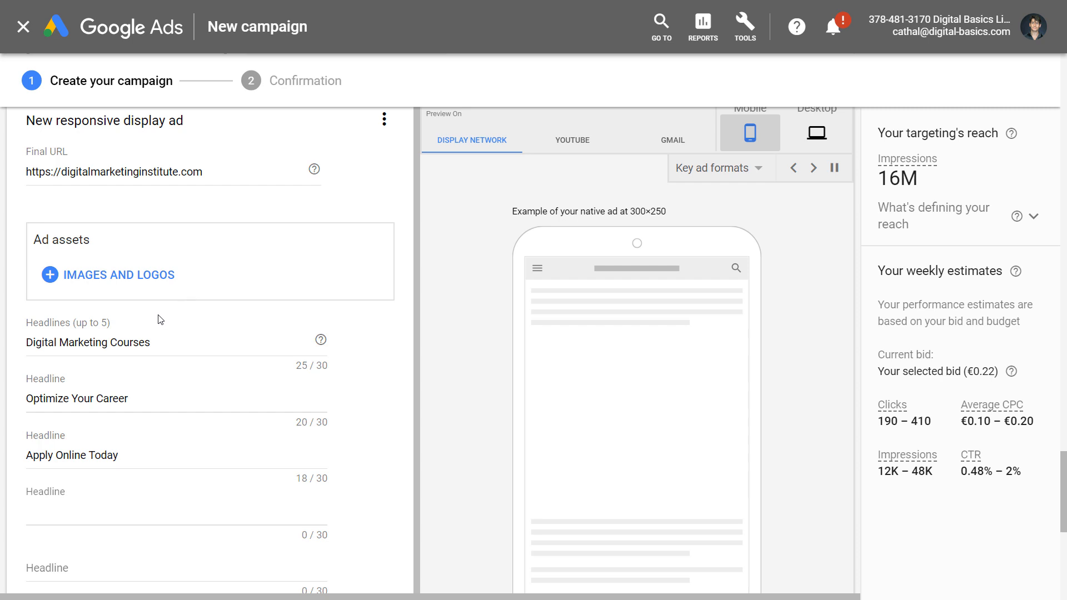
Add the blue arrow image scanned from the website as the ad's logo, using only the 1:1 crop.
{"action": "left_click", "coordinate": [108, 275]}
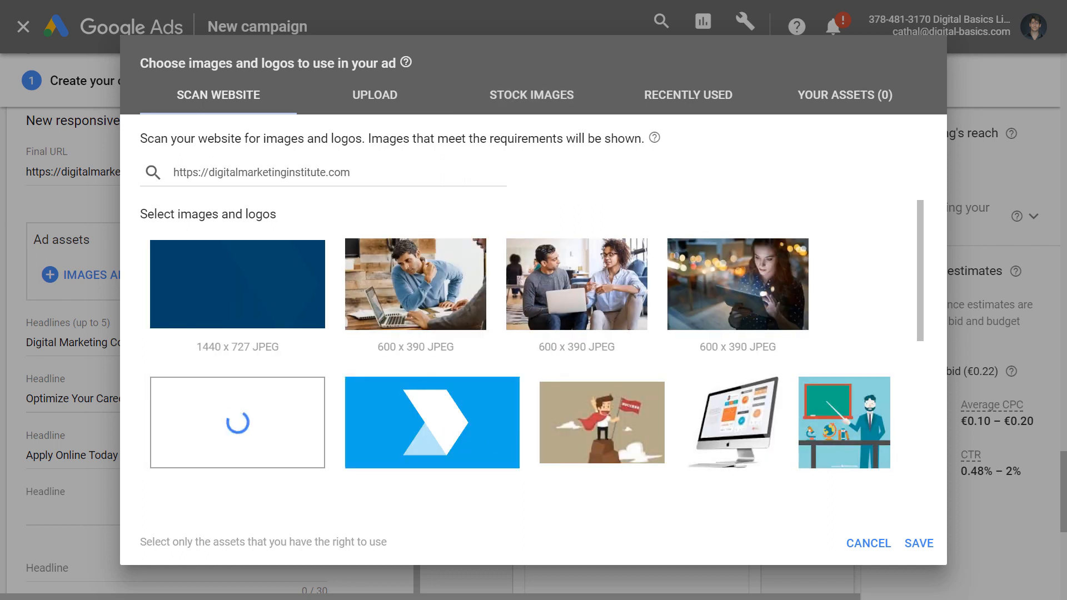
{"action": "left_click", "coordinate": [418, 405]}
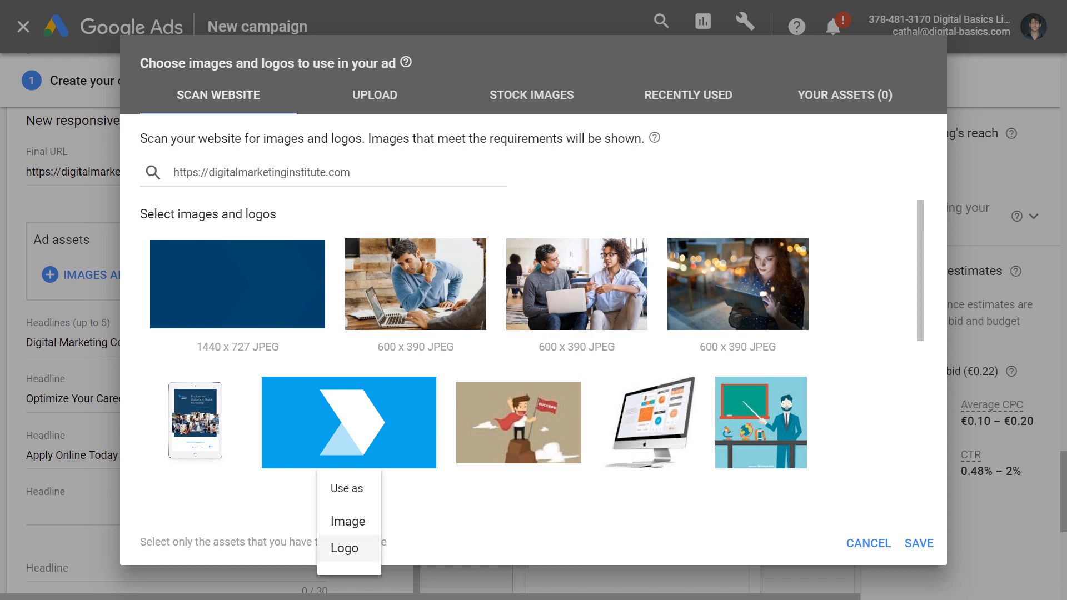
{"action": "left_click", "coordinate": [344, 548]}
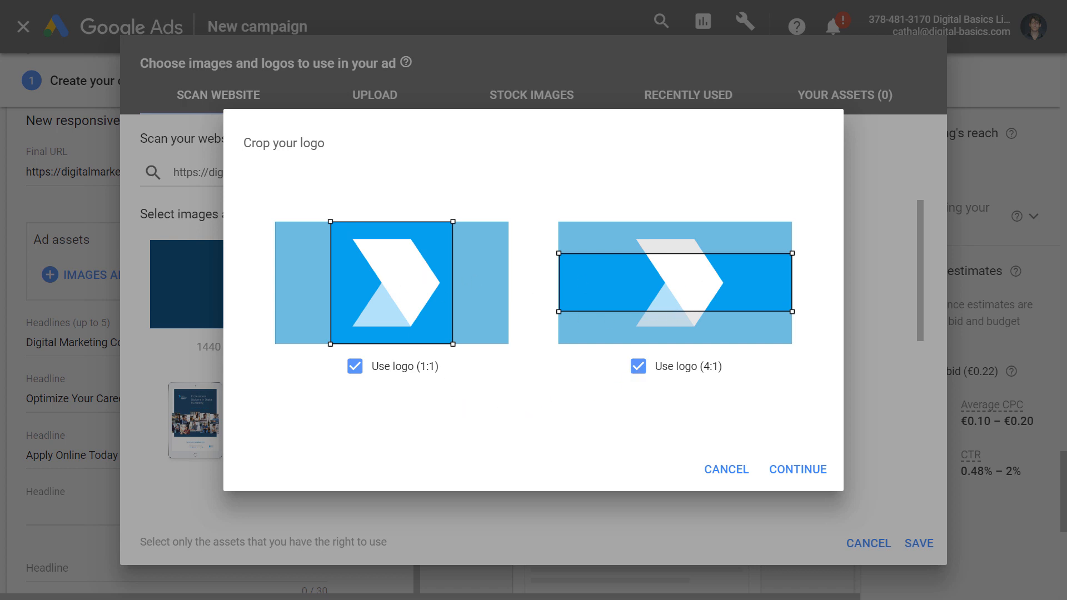
{"action": "left_click", "coordinate": [638, 366]}
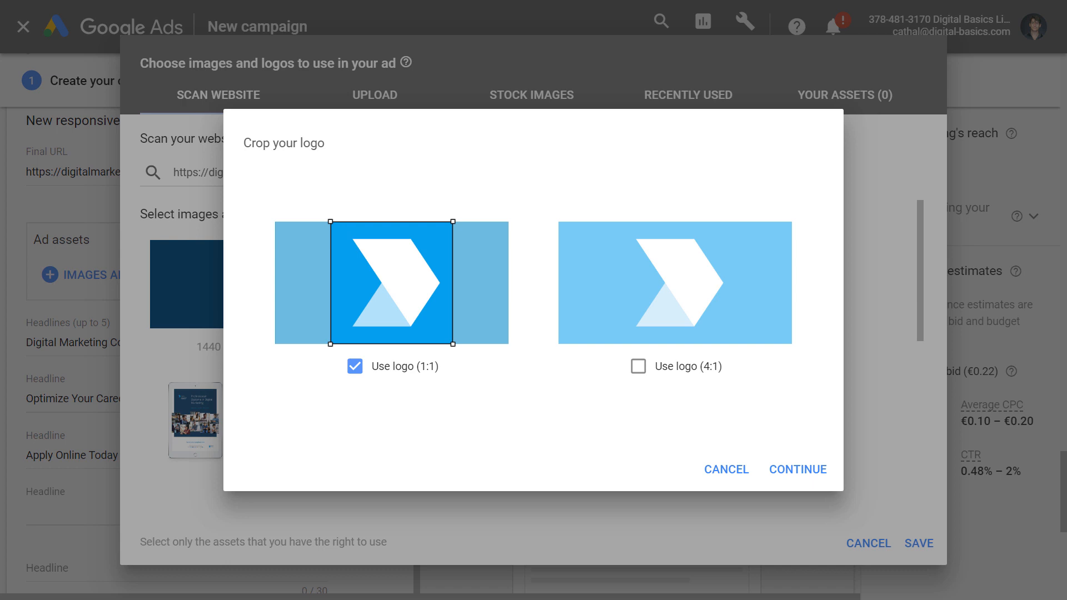
{"action": "left_click", "coordinate": [797, 469]}
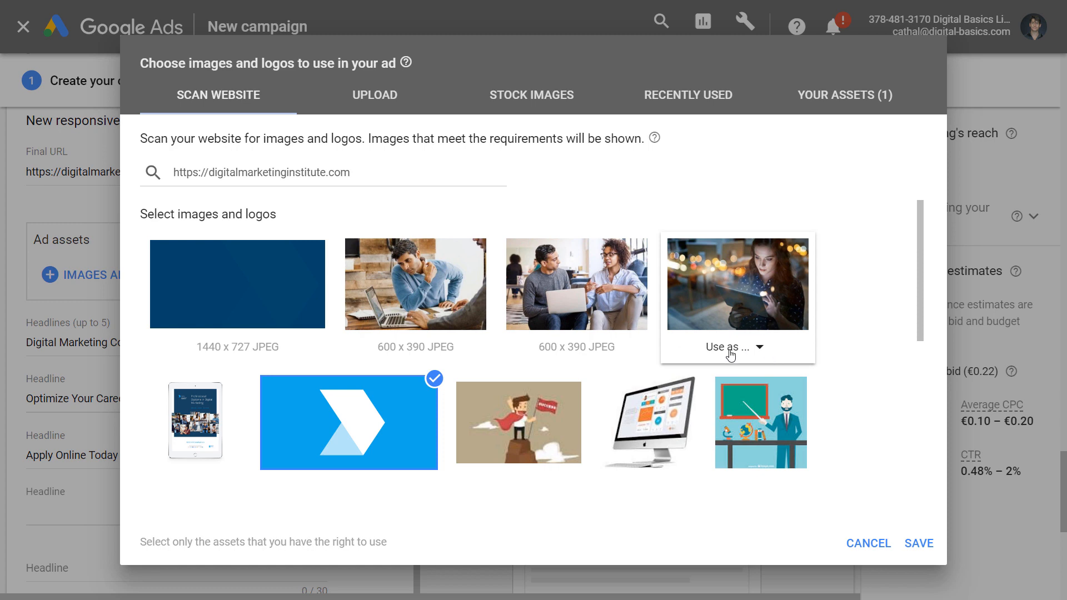
Add the photo of the woman with a tablet as an ad image, aligning the landscape crop to its upper edge and the square crop to its right edge.
{"action": "left_click", "coordinate": [731, 354]}
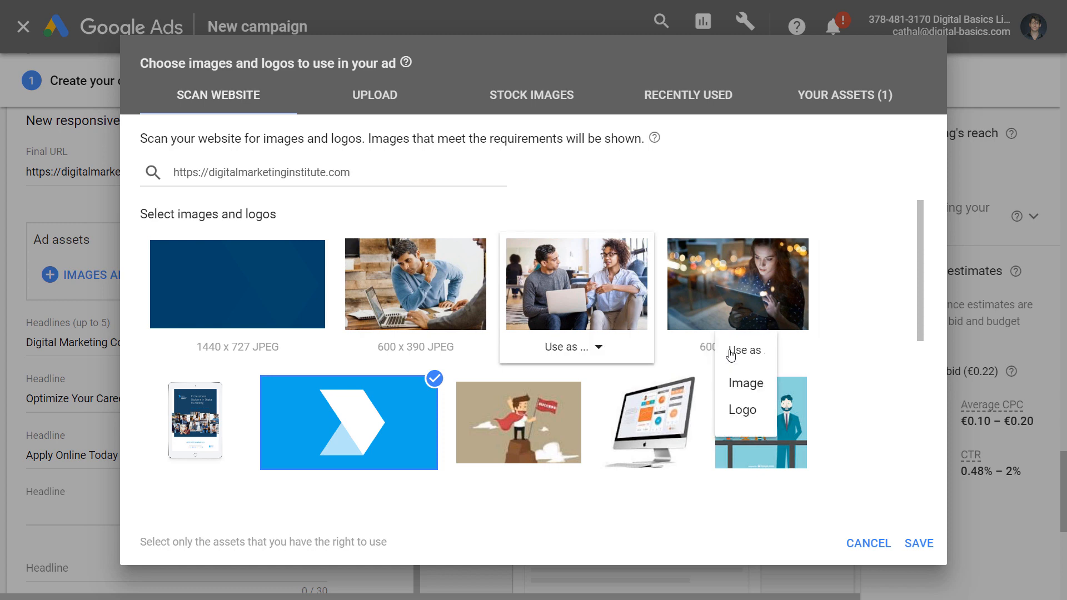
{"action": "left_click", "coordinate": [738, 389]}
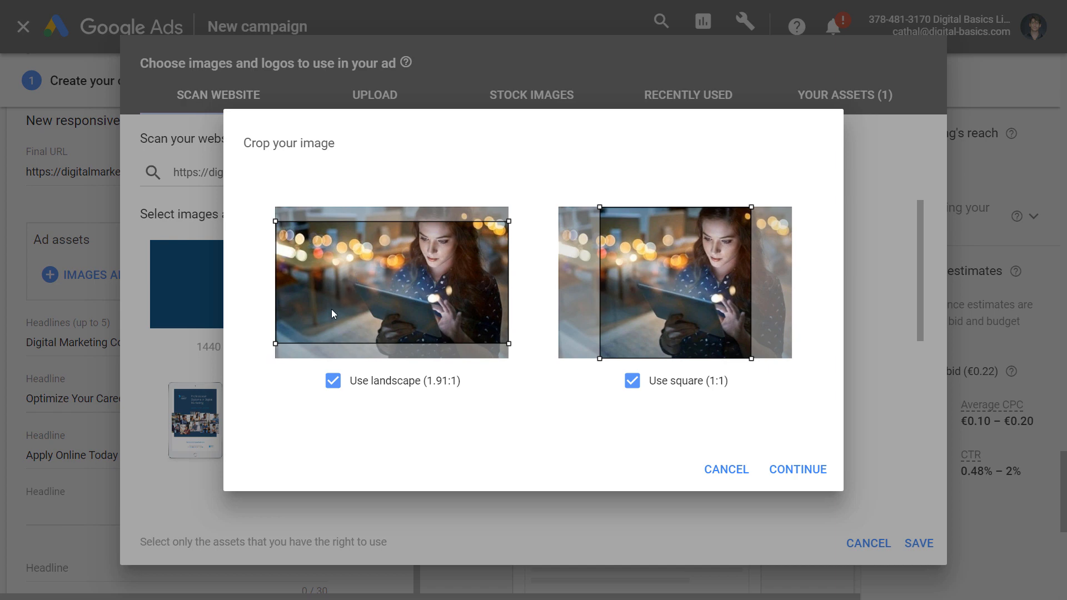
{"action": "left_click_drag", "start_coordinate": [419, 228], "coordinate": [420, 200]}
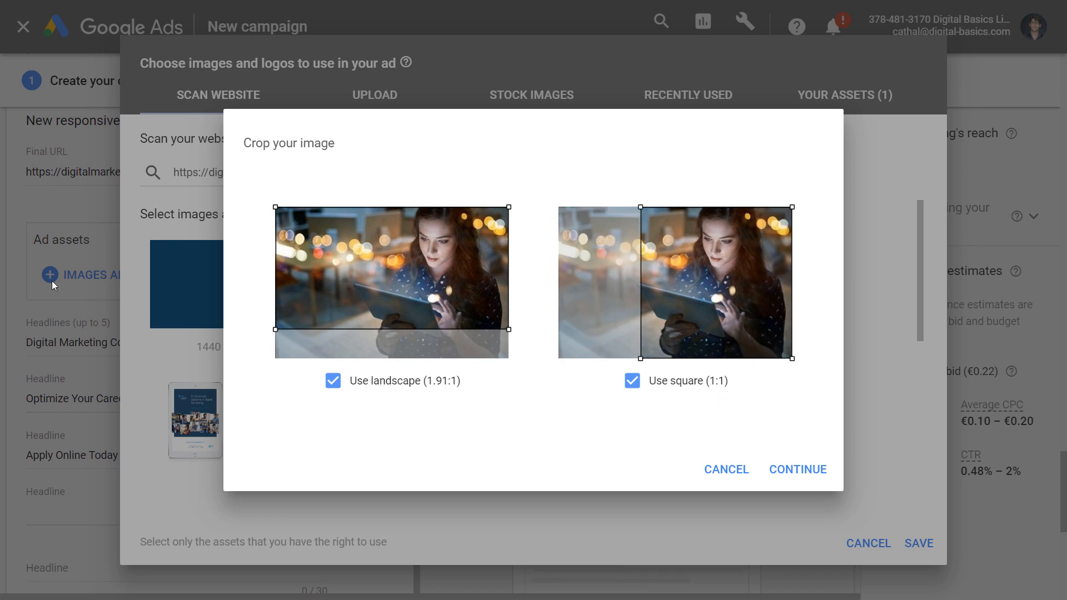
{"action": "left_click", "coordinate": [797, 469]}
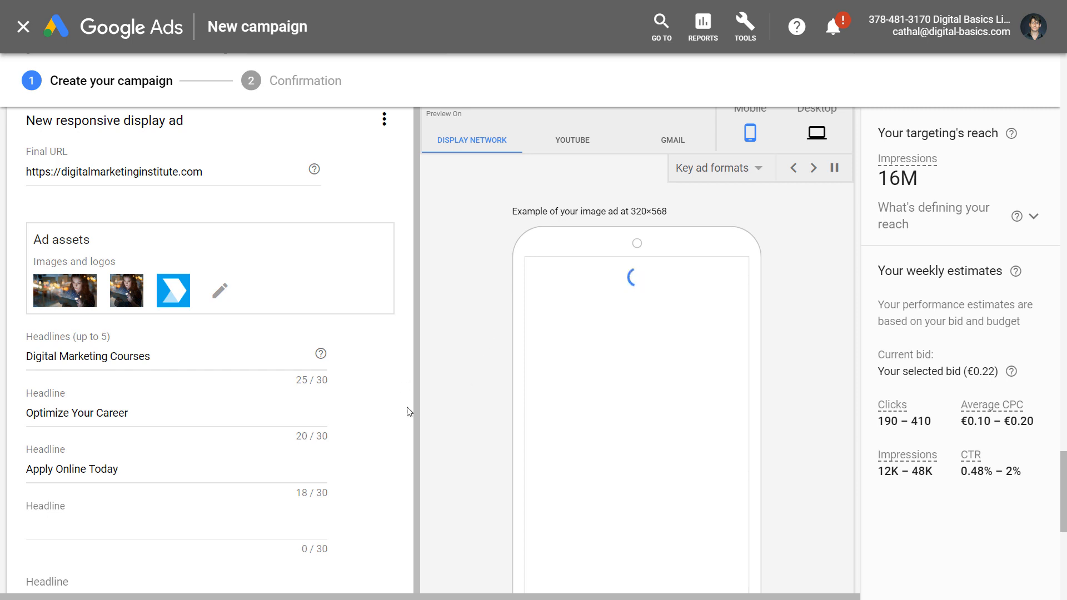
Review the responsive ad's previews for the Display Network, YouTube and Gmail, including the desktop versions.
{"action": "scroll", "coordinate": [408, 412], "scroll_direction": "down", "scroll_amount": 2}
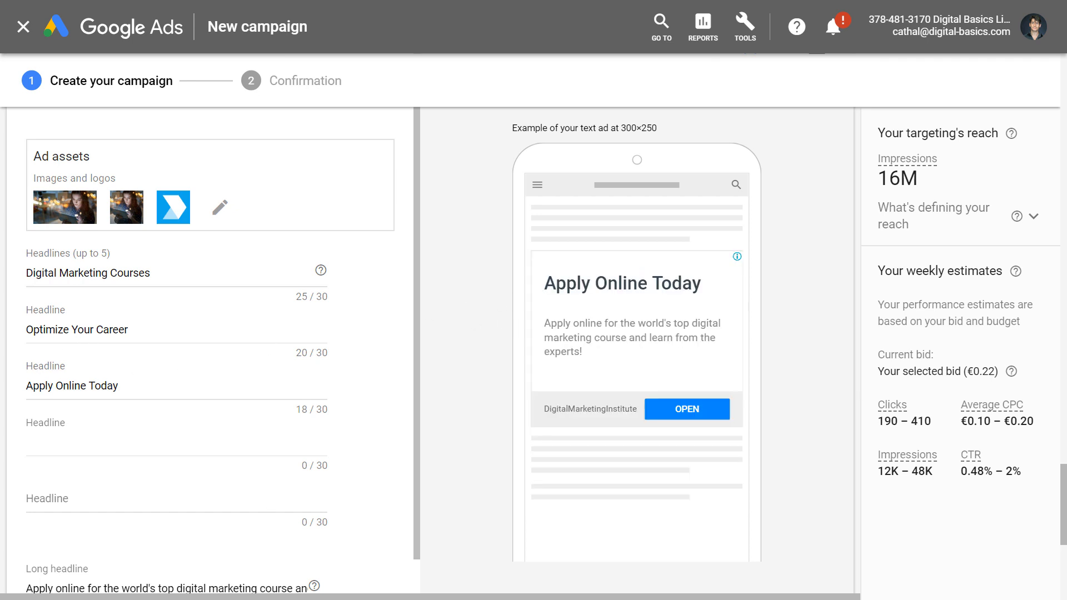
{"action": "scroll", "coordinate": [65, 206], "scroll_direction": "up", "scroll_amount": 3}
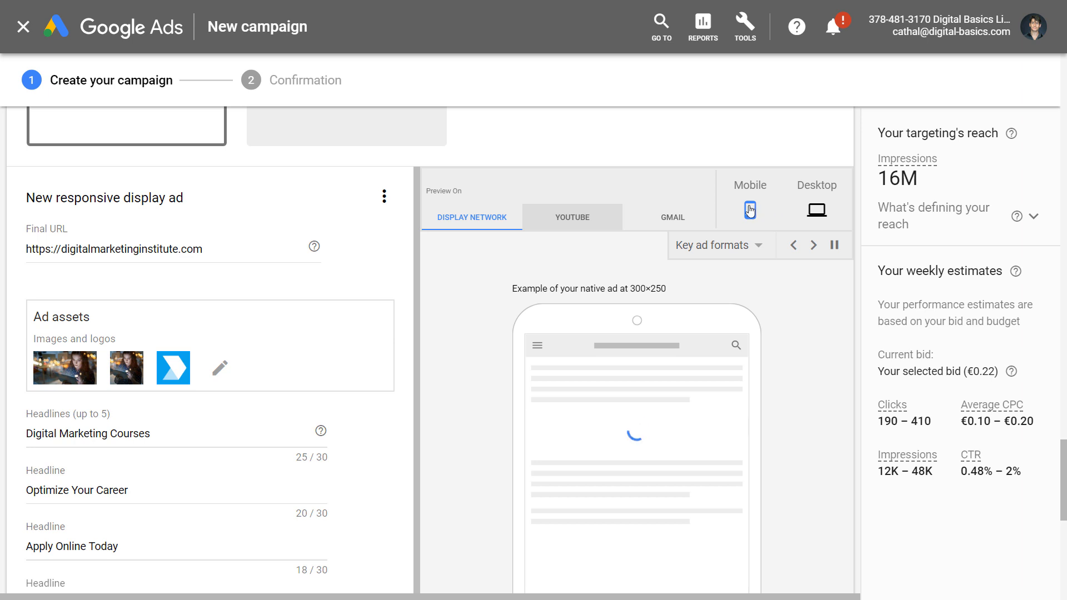
{"action": "left_click", "coordinate": [672, 219]}
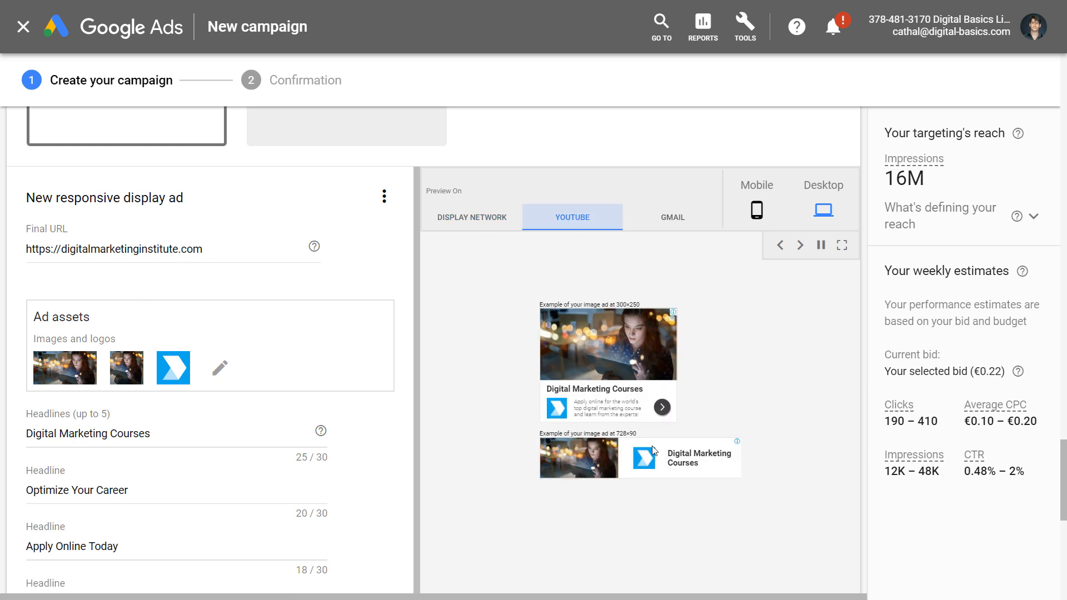
{"action": "left_click", "coordinate": [679, 219]}
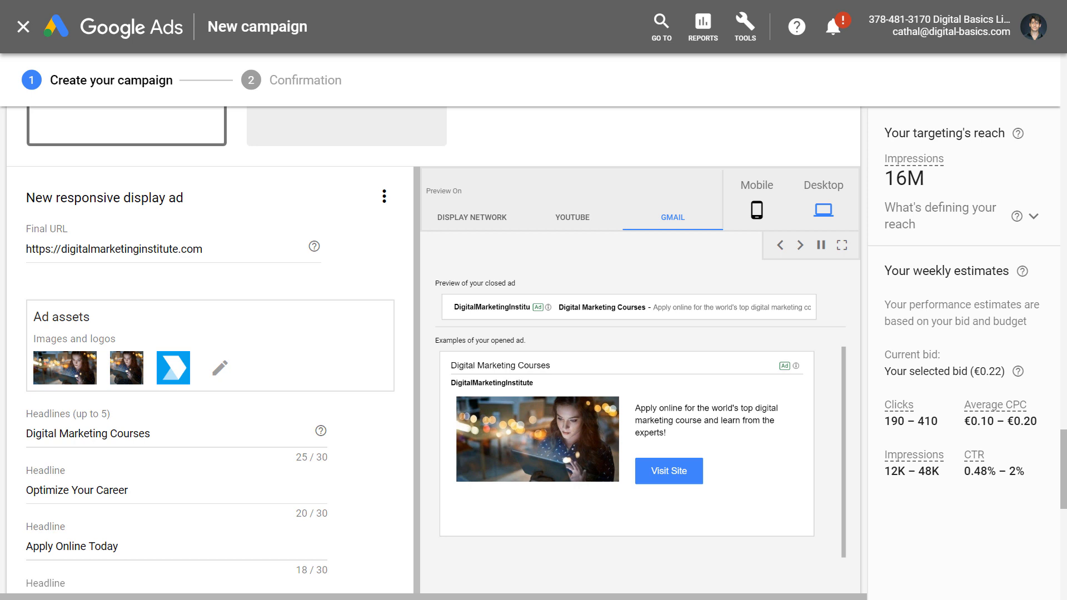
Submit the completed campaign setup to create the campaign.
{"action": "scroll", "coordinate": [9, 316], "scroll_direction": "down", "scroll_amount": 10}
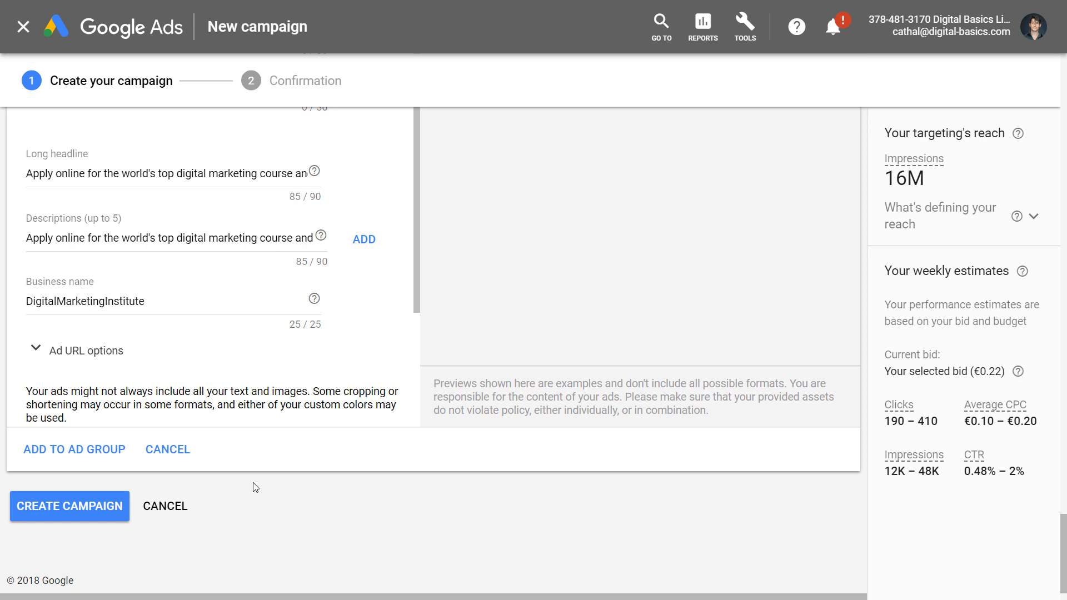
{"action": "left_click", "coordinate": [88, 512]}
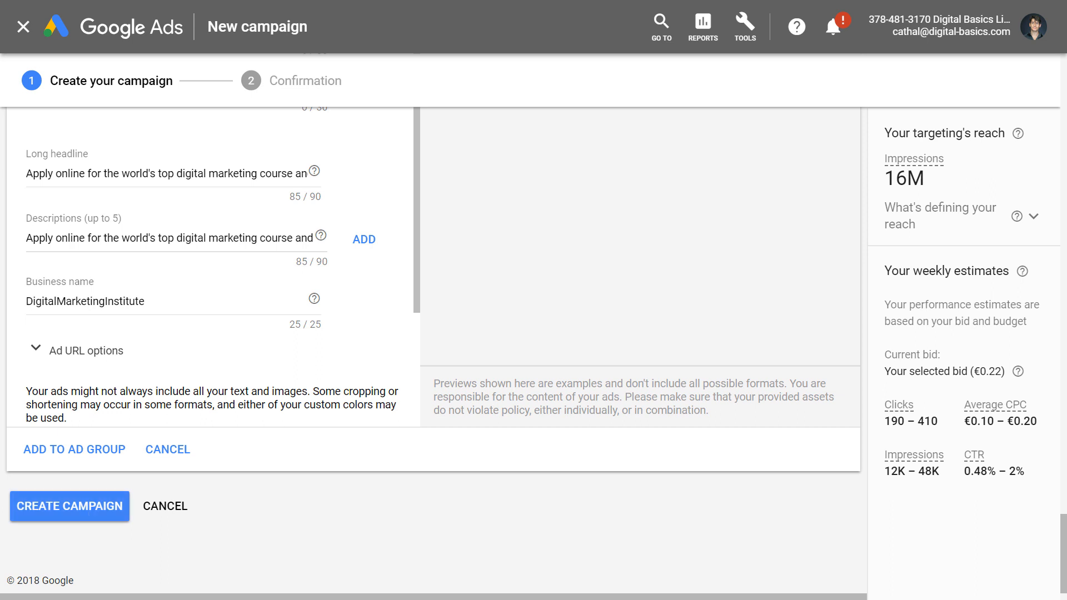